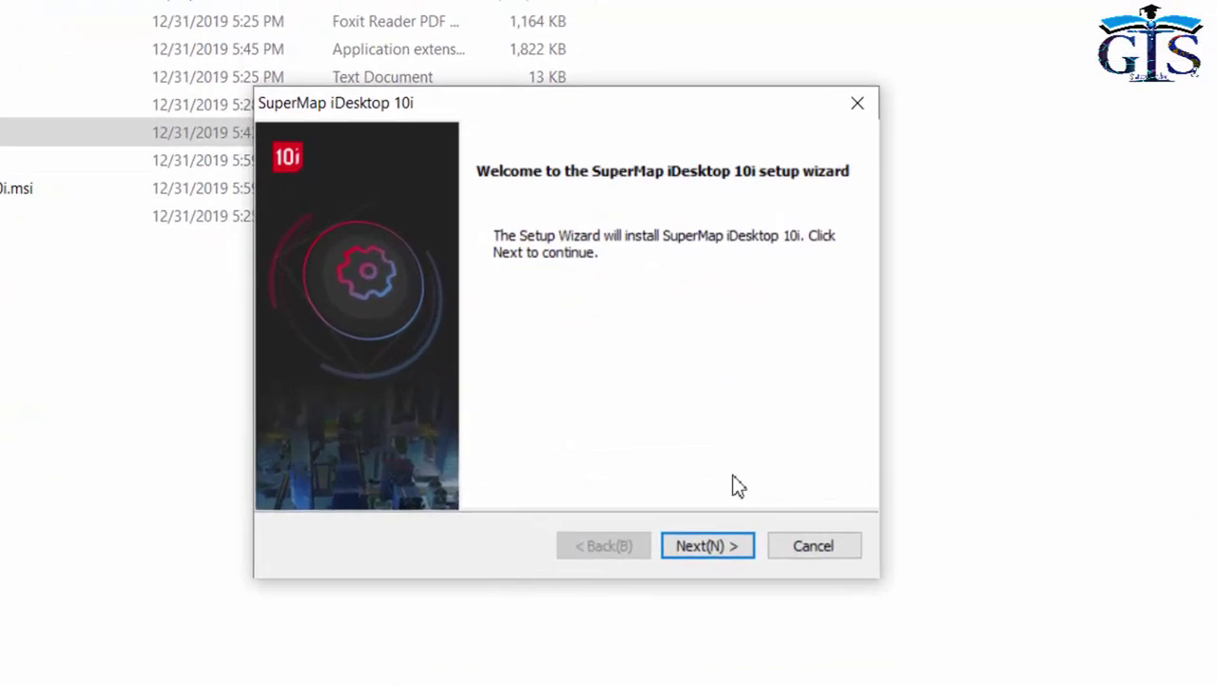
- Begin the SuperMap iDesktop 10i setup and accept the end user license agreement
left_click(710, 554)
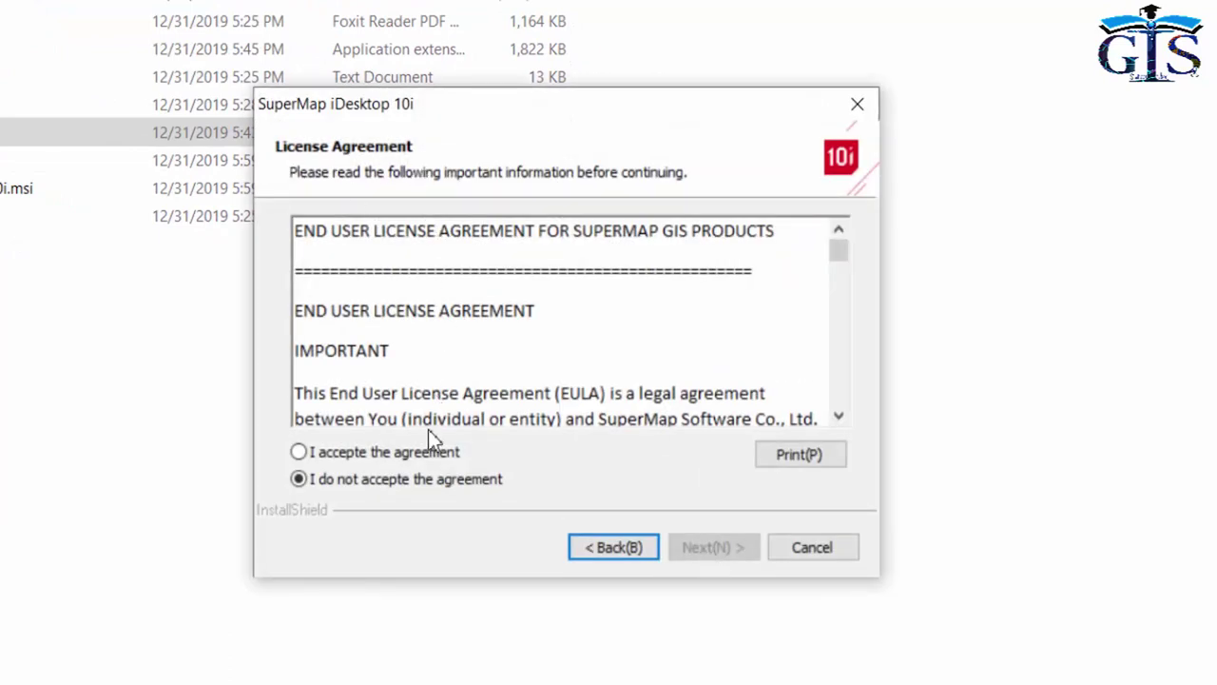
left_click(344, 459)
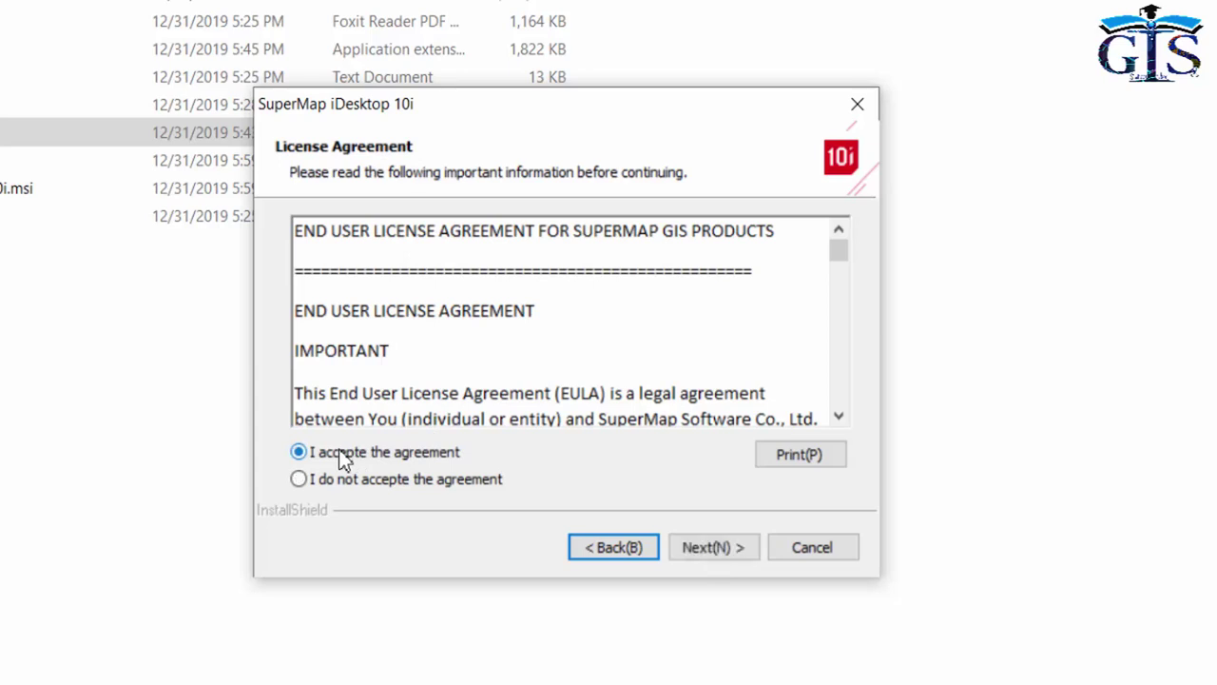
left_click(715, 550)
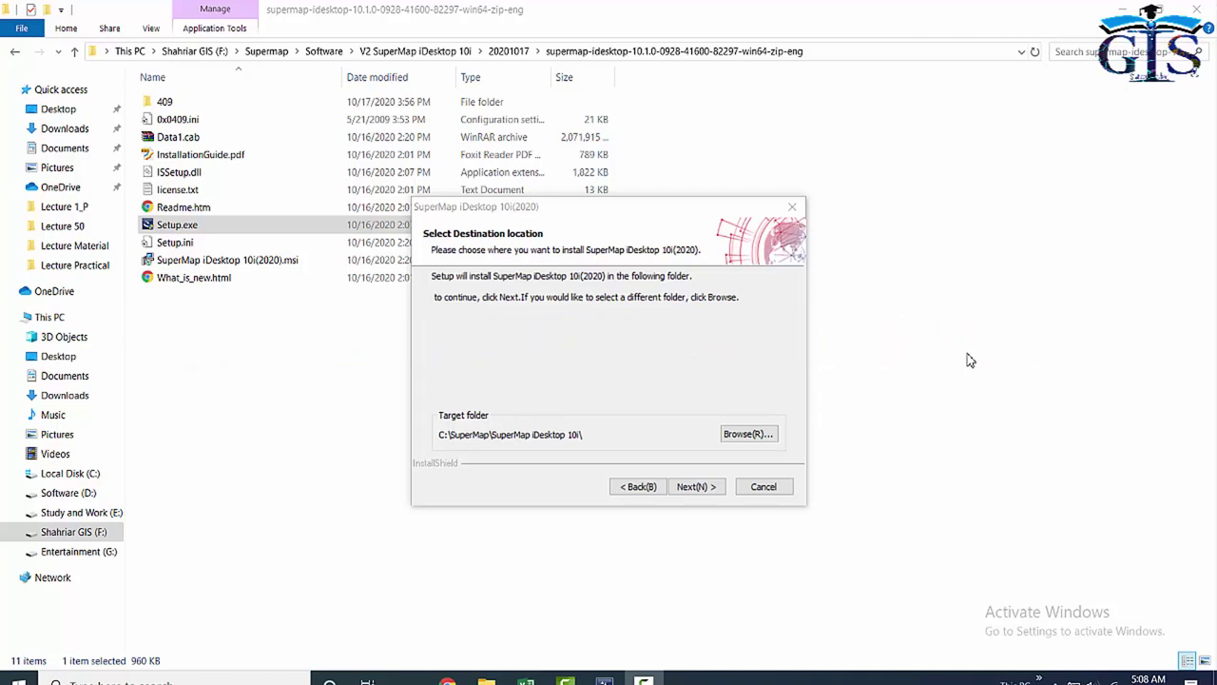
- Open the Common Files folder inside Program Files on Local Disk (C:) in a separate File Explorer window
left_click(1039, 679)
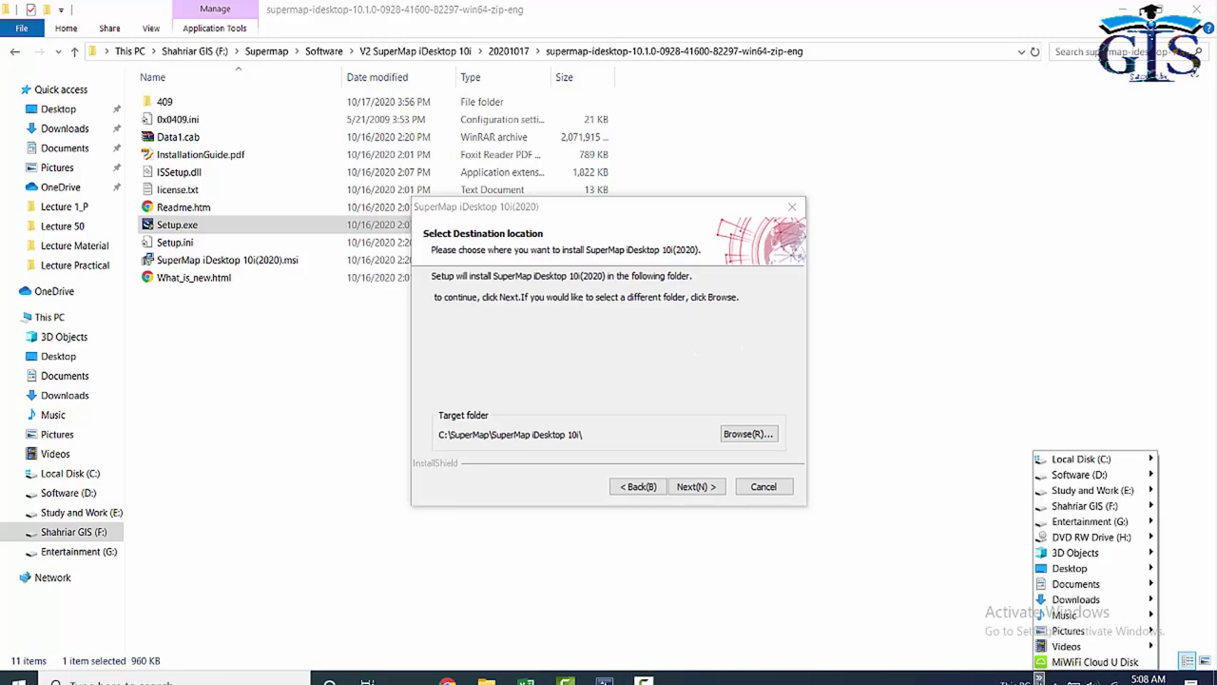
left_click(1078, 462)
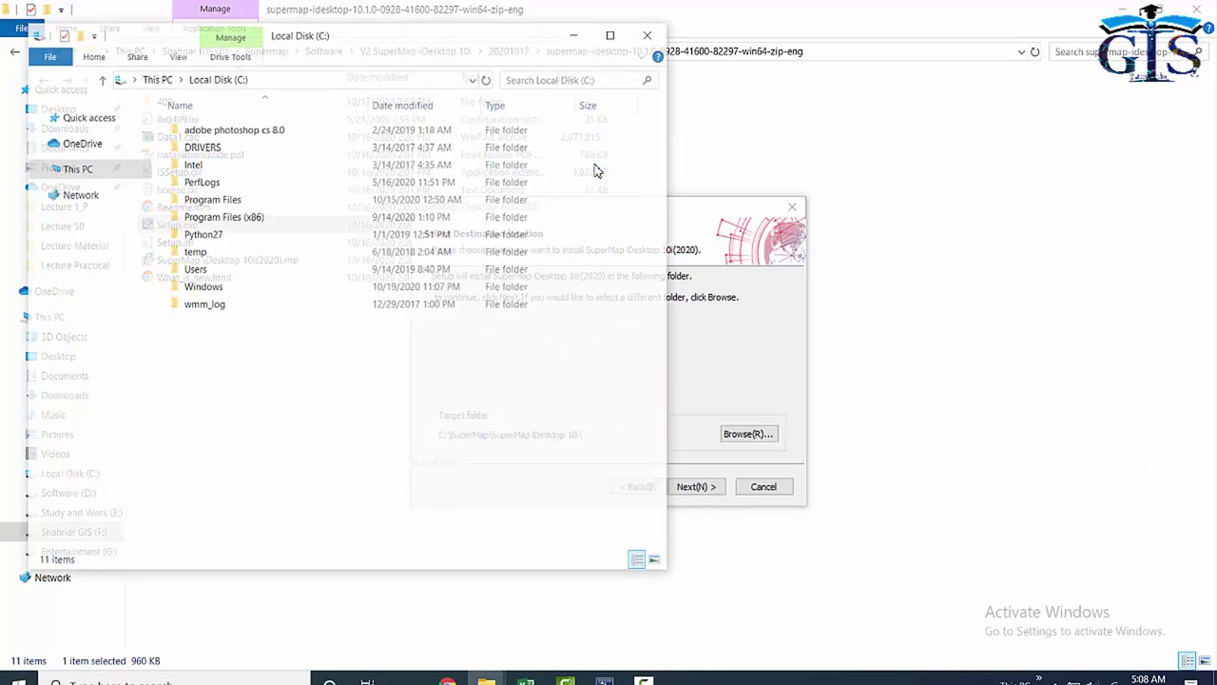
left_click_drag(451, 41, 911, 95)
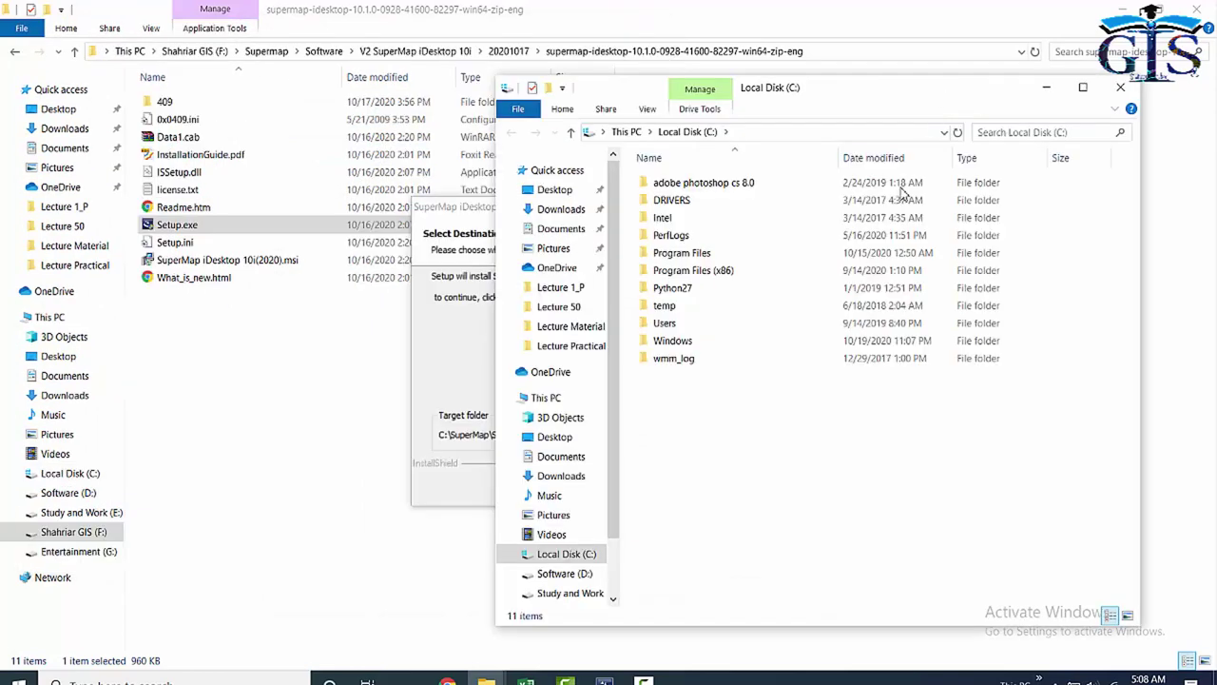
double_click(699, 255)
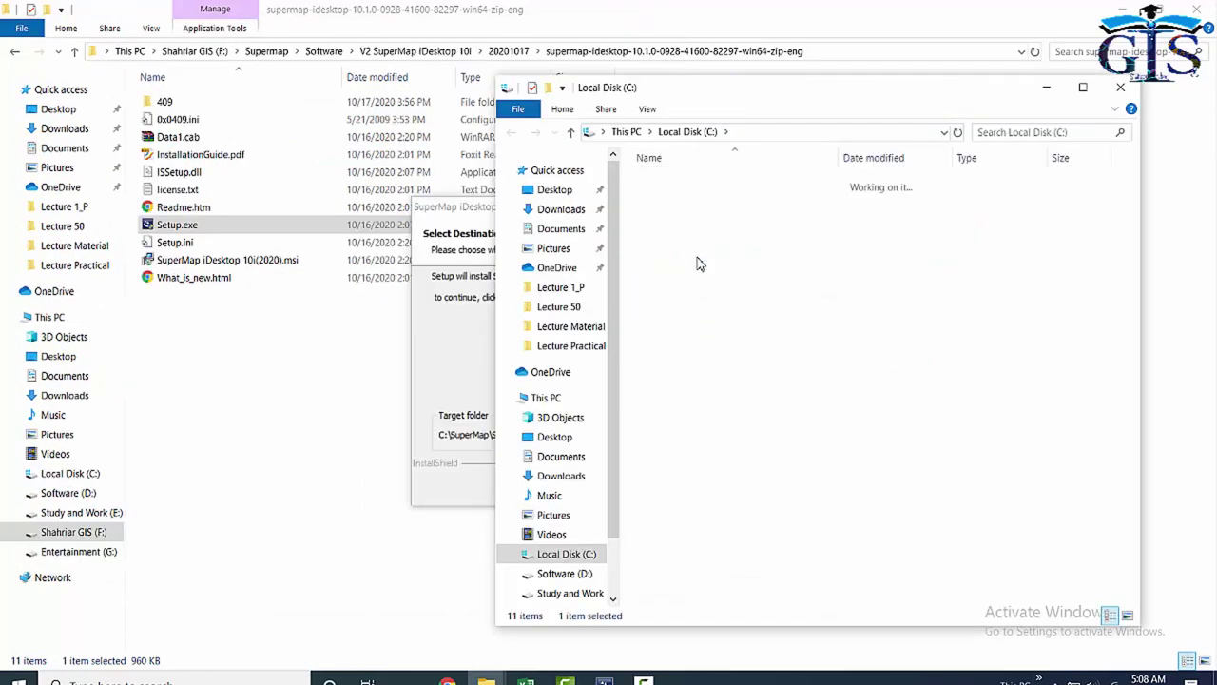
double_click(698, 219)
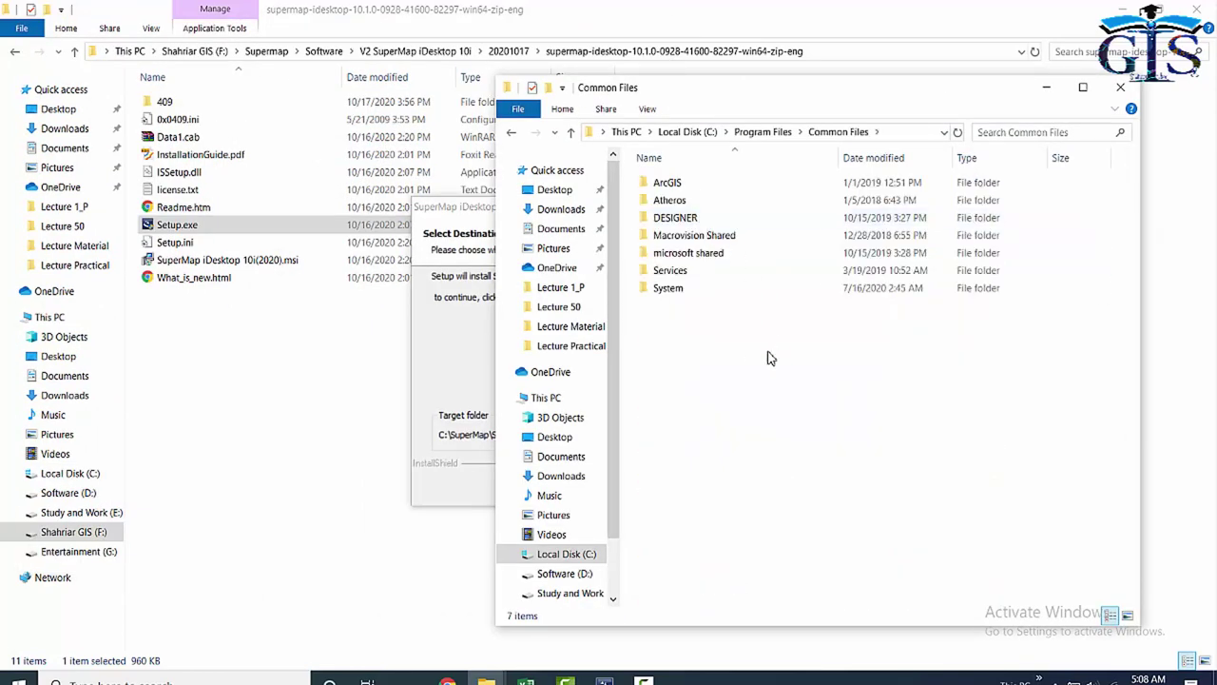
- Create a new folder named SuperMap inside C:\Program Files\Common Files
left_click_drag(790, 90, 813, 76)
right_click(733, 355)
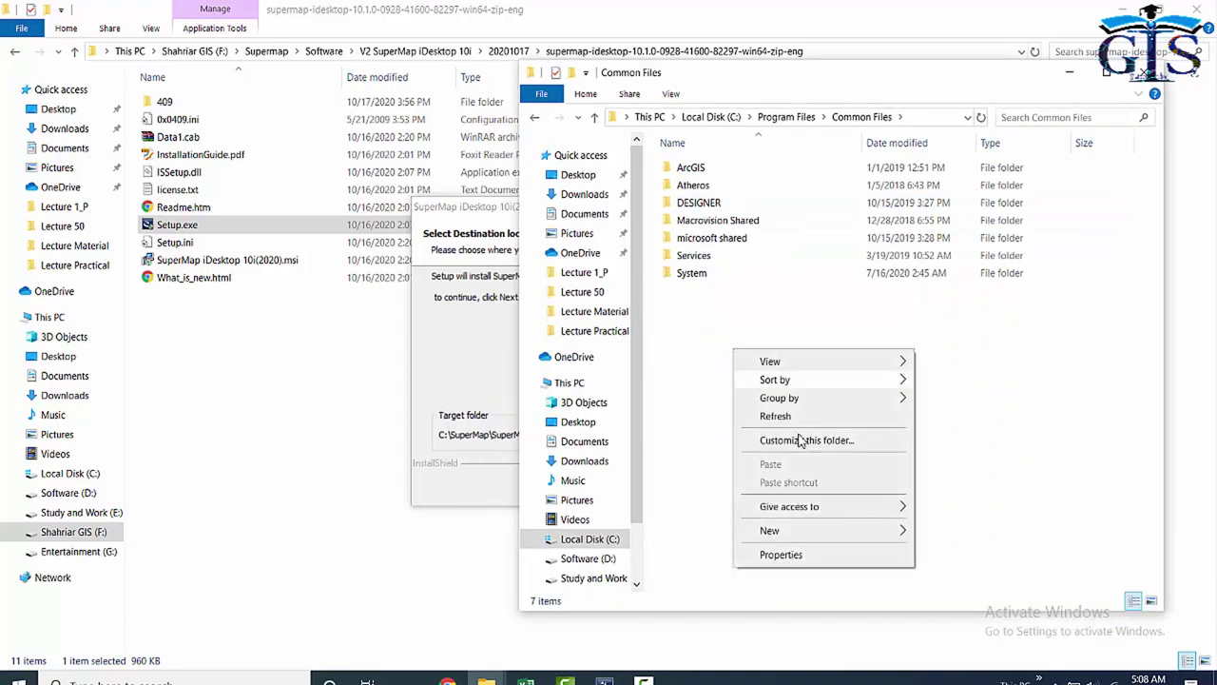
mouse_move(859, 534)
left_click(927, 534)
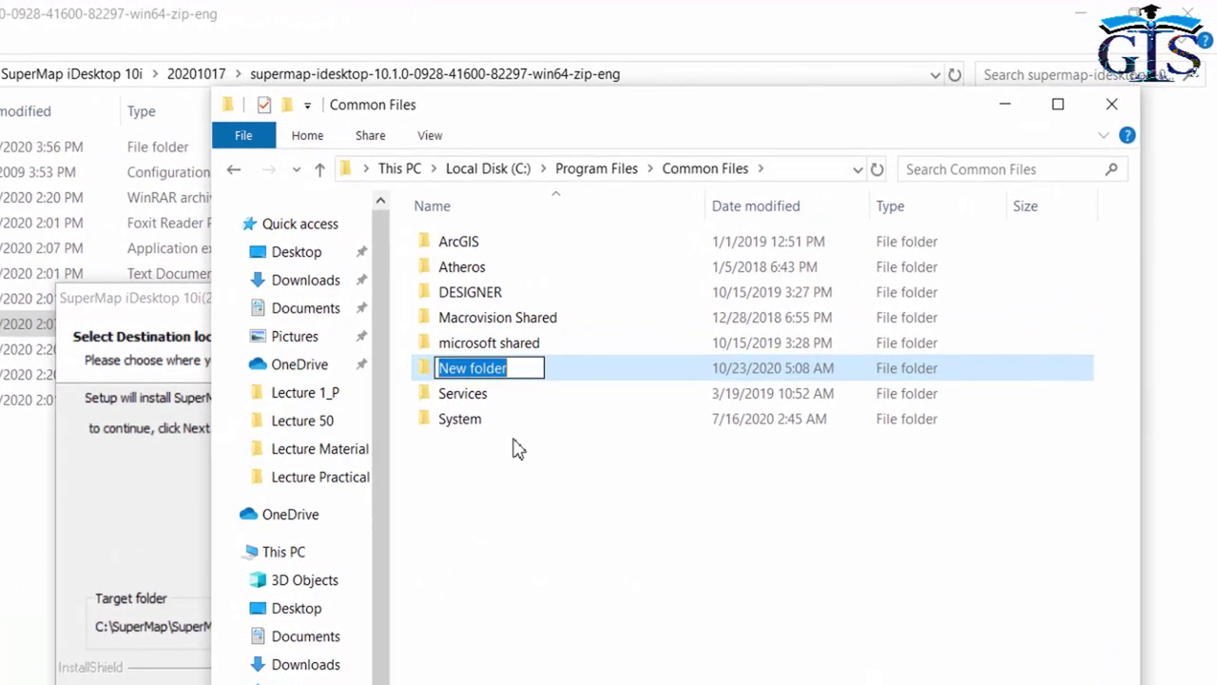
type("SuperMap")
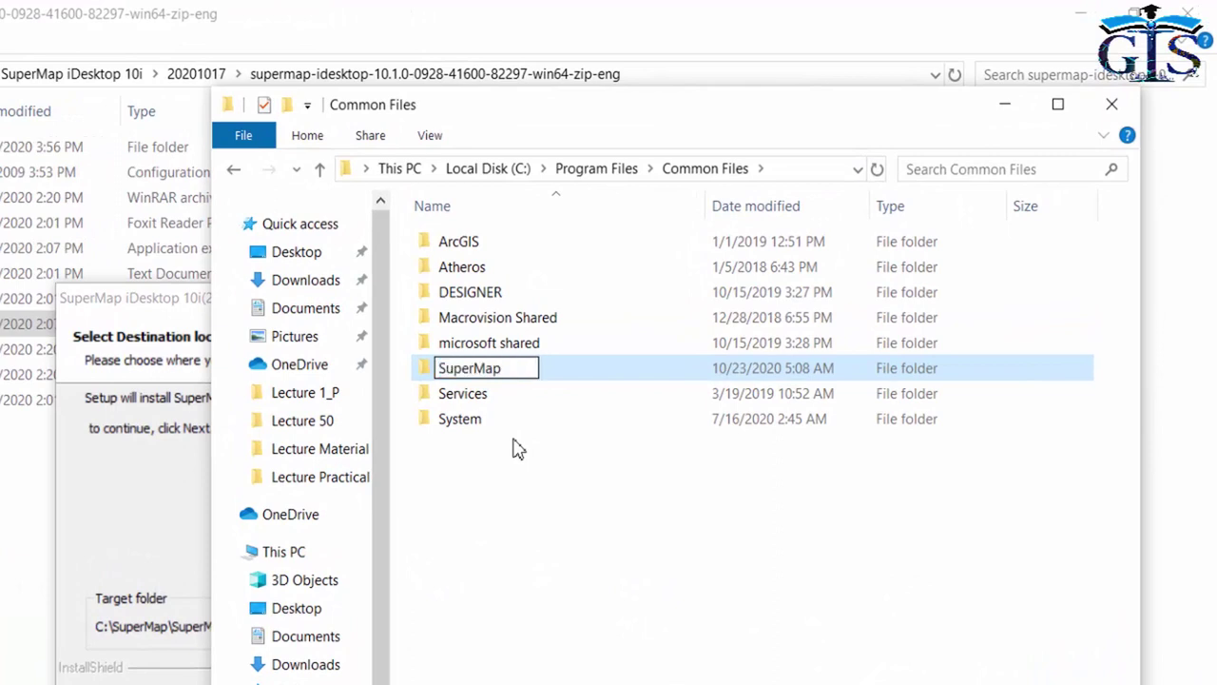
key("Return")
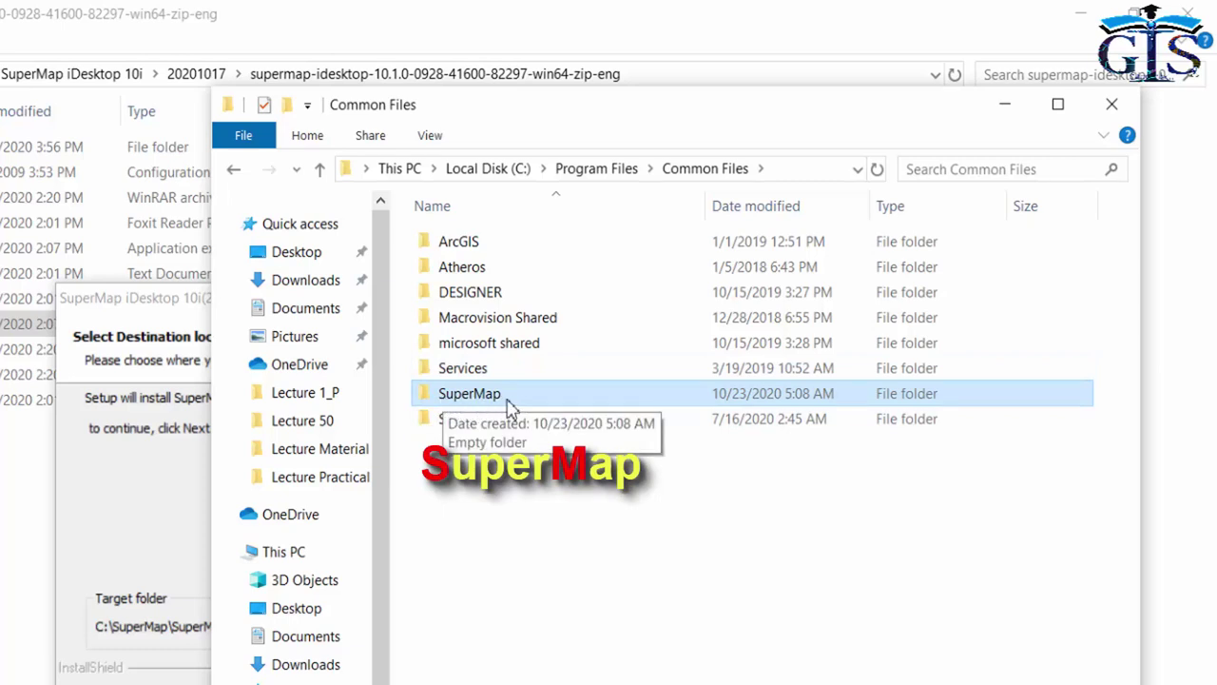
left_click(829, 569)
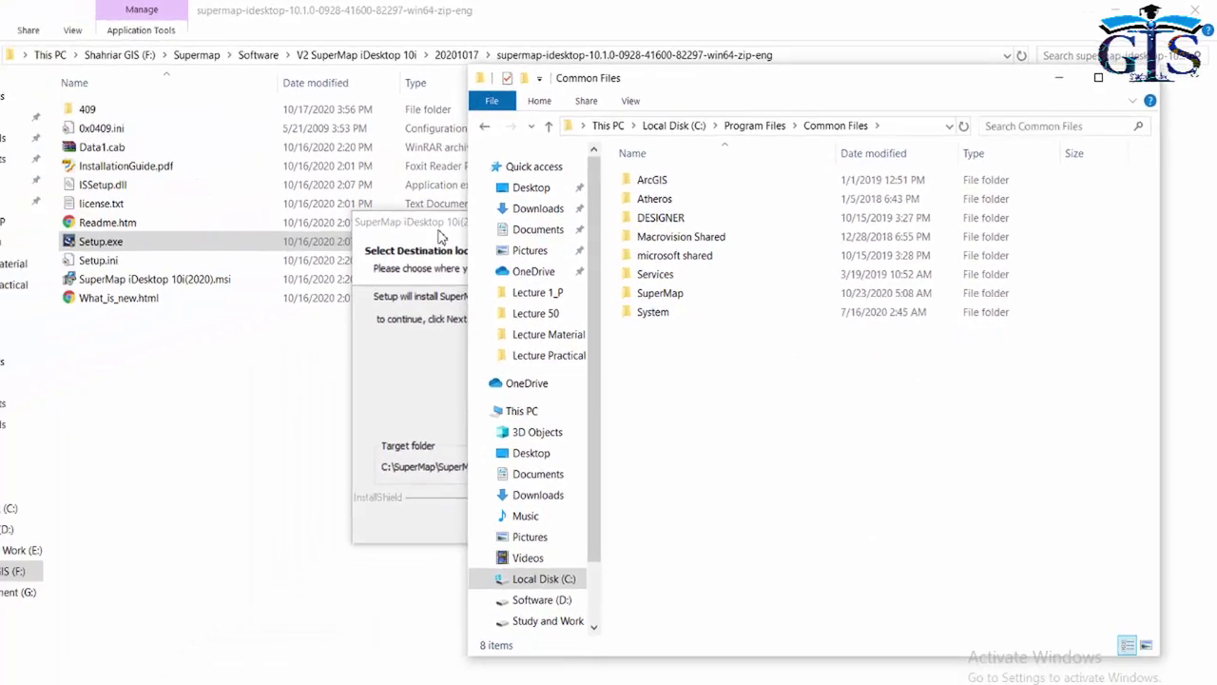
- Set the setup's target folder to C:\Program Files\Common Files\SuperMap and continue to the setup type
left_click(493, 220)
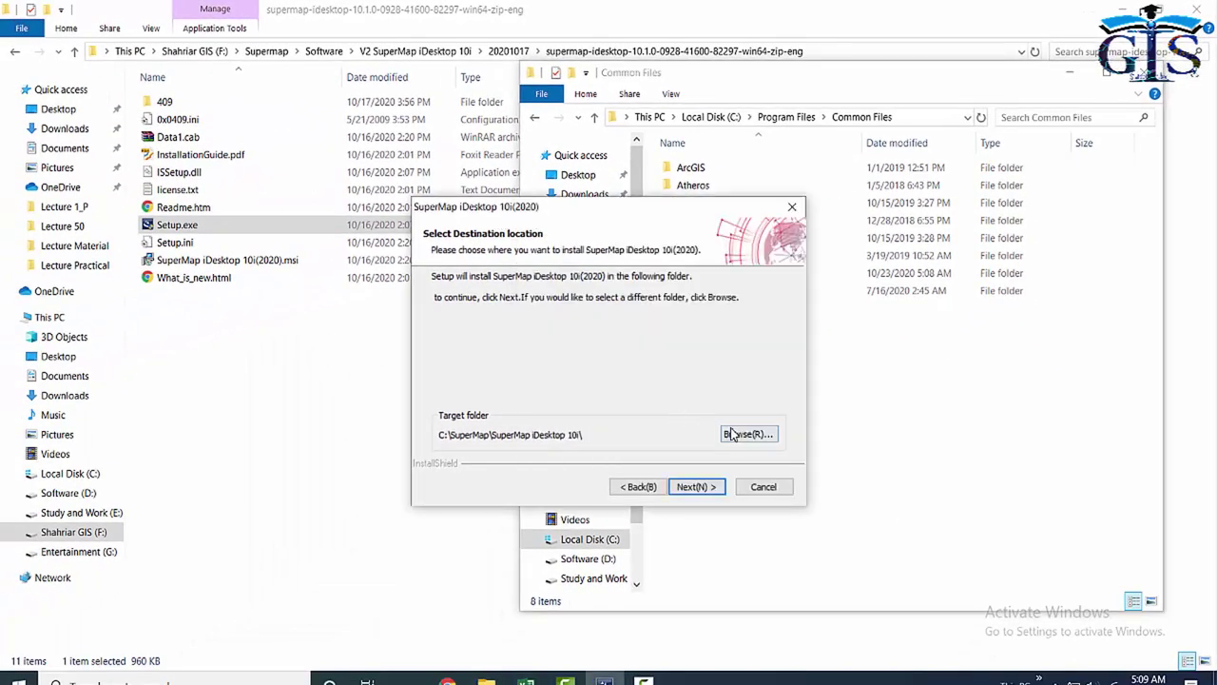
left_click_drag(571, 206, 415, 202)
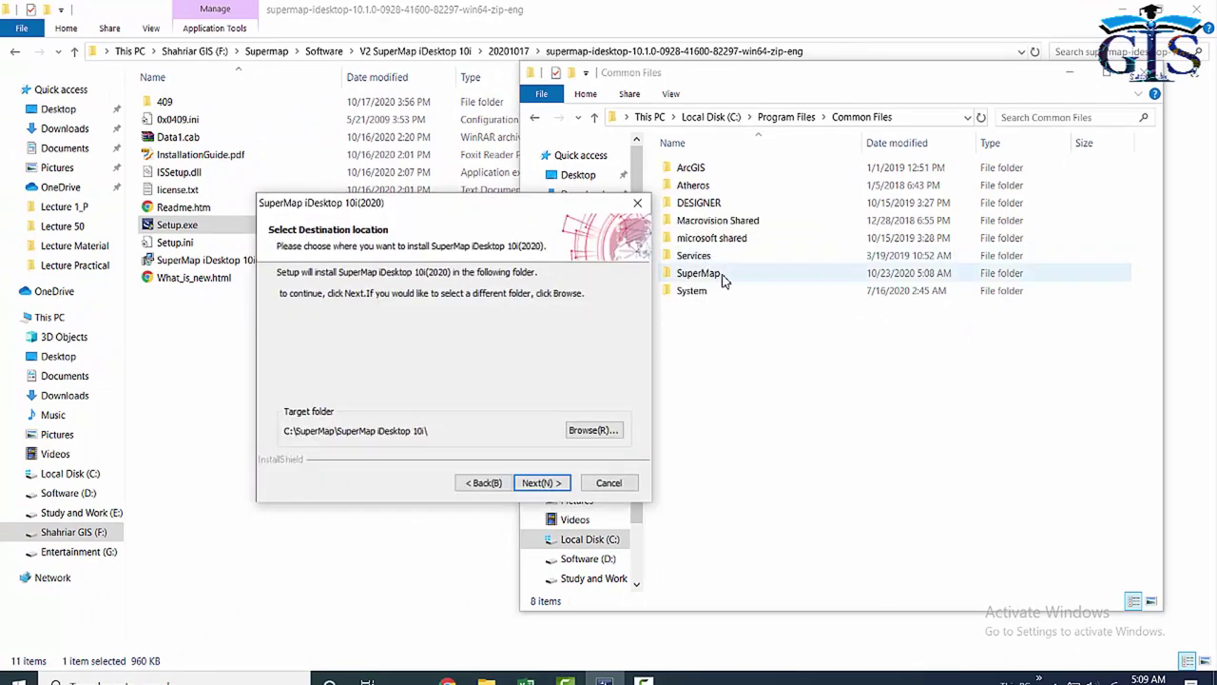
left_click(592, 430)
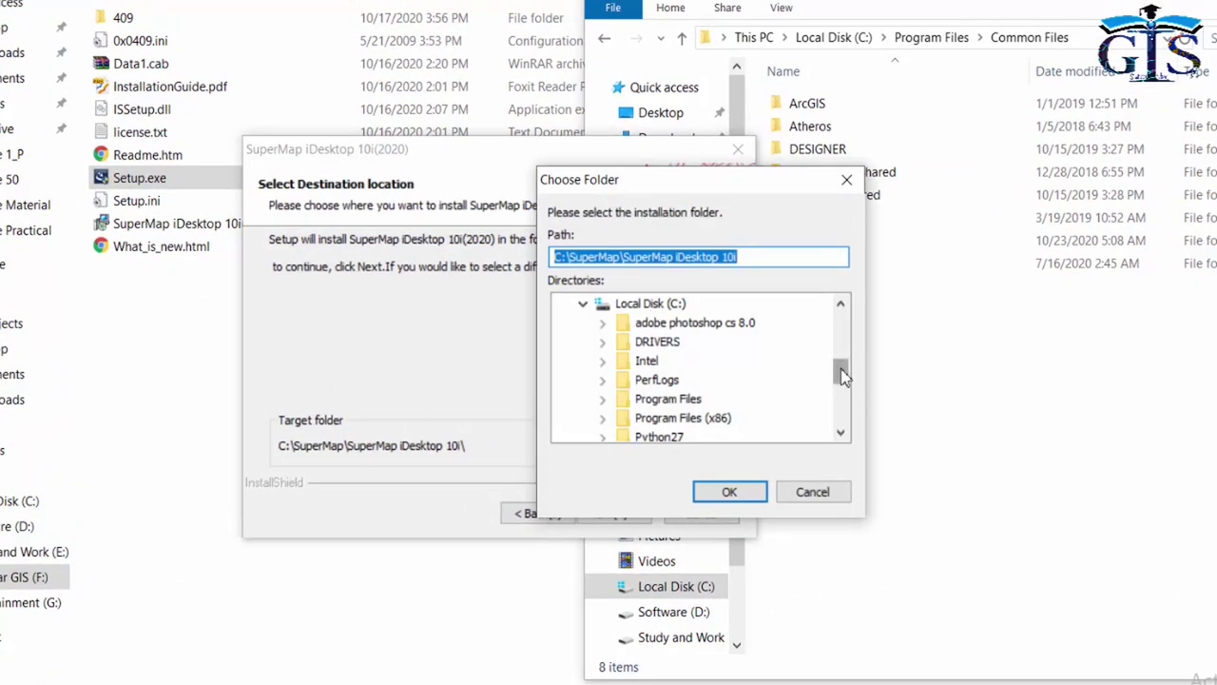
scroll(843, 379, "down", 1)
left_click(603, 354)
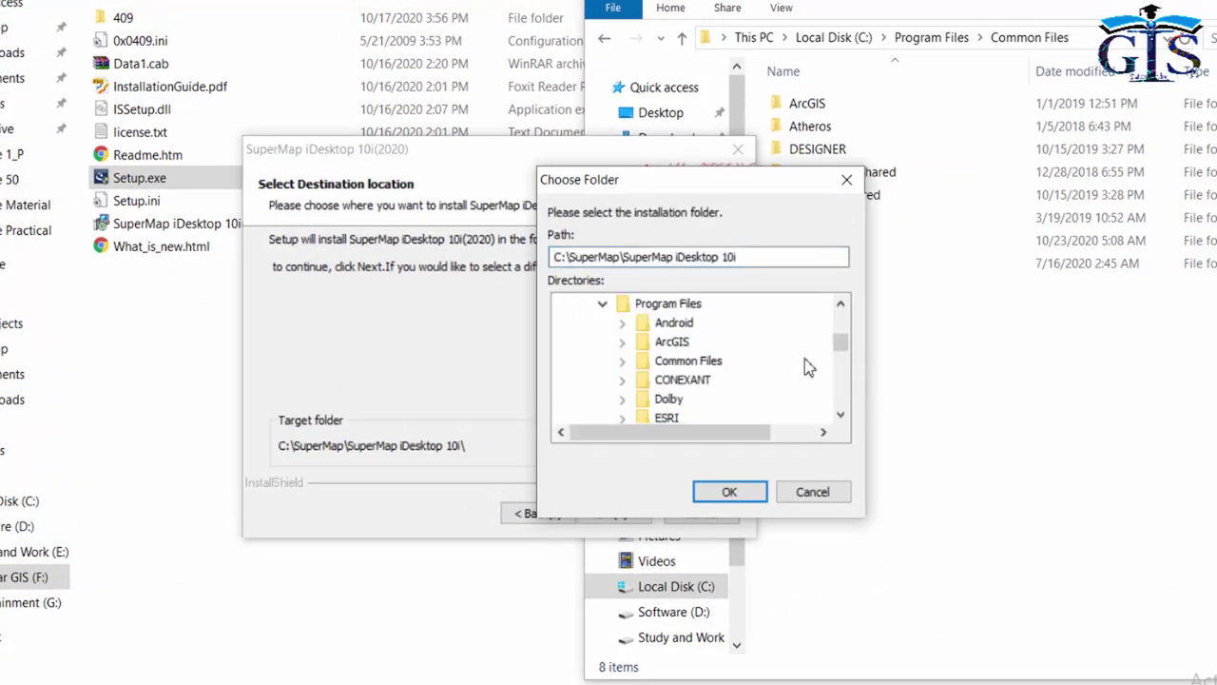
left_click_drag(843, 348, 807, 353)
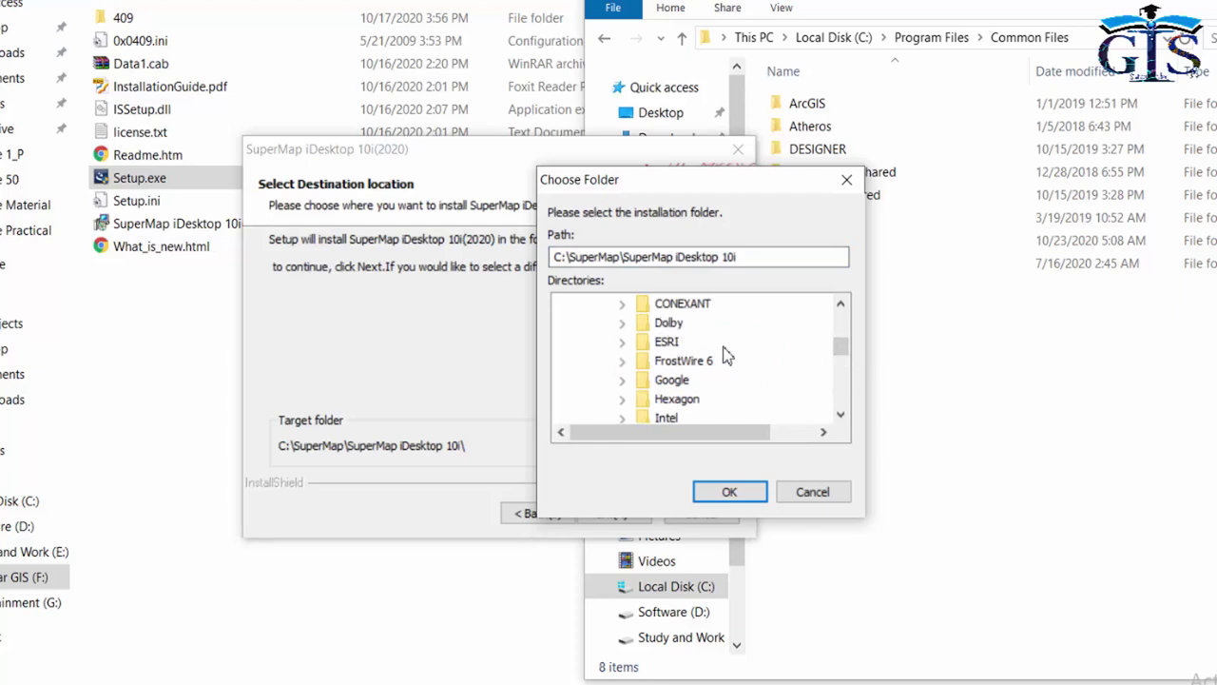
scroll(725, 357, "up", 2)
left_click(622, 386)
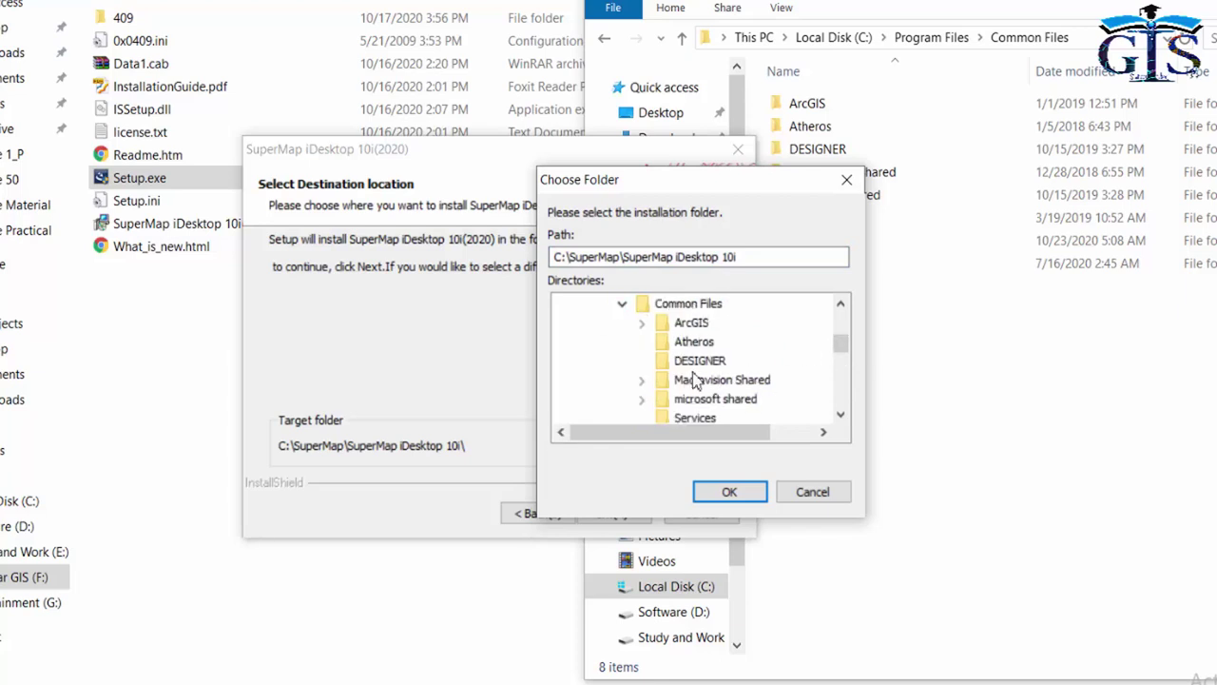
scroll(725, 380, "down", 2)
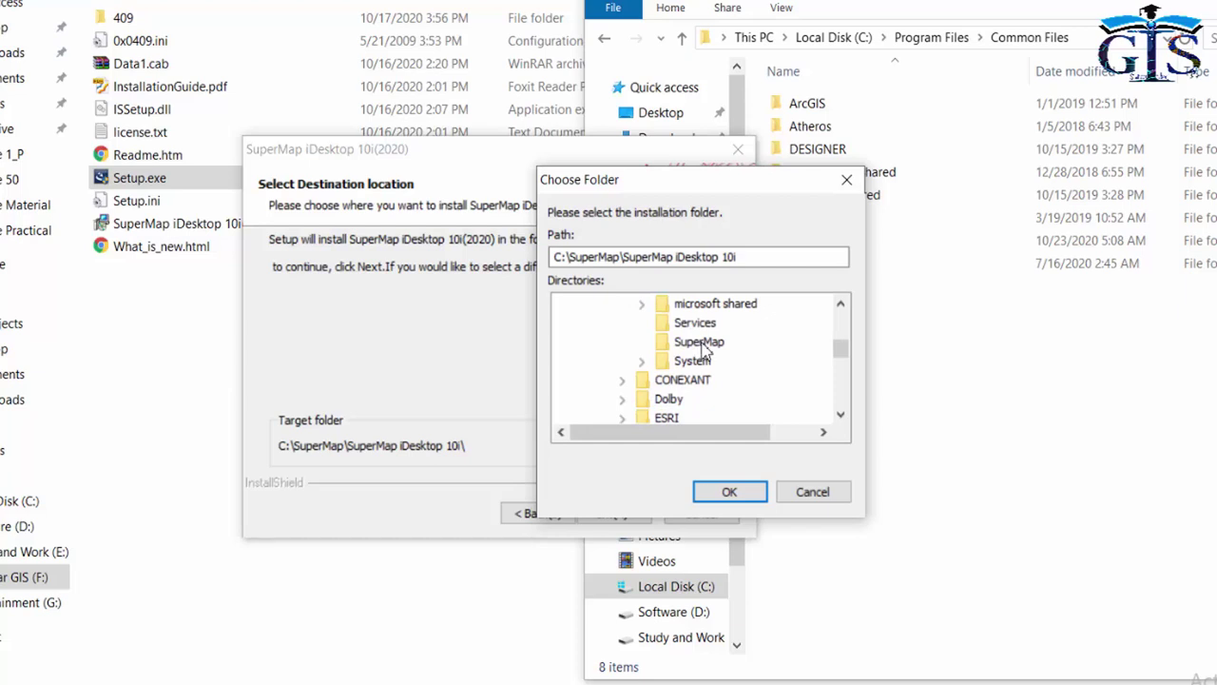
left_click(700, 344)
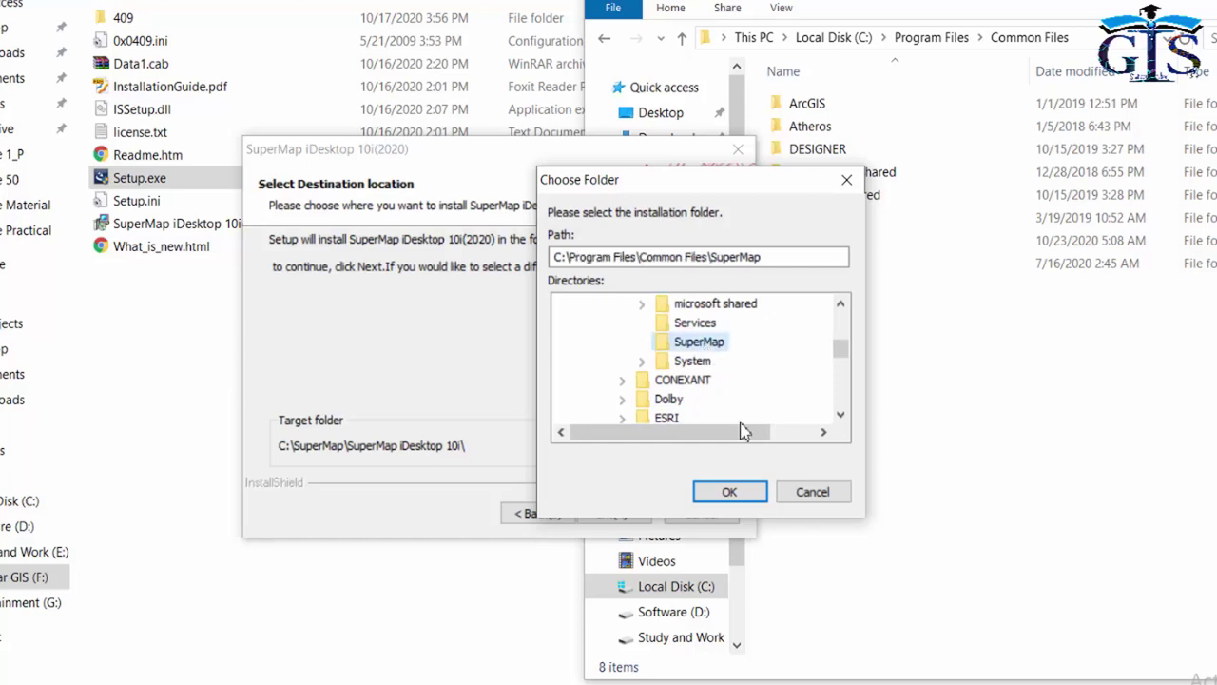
left_click(730, 493)
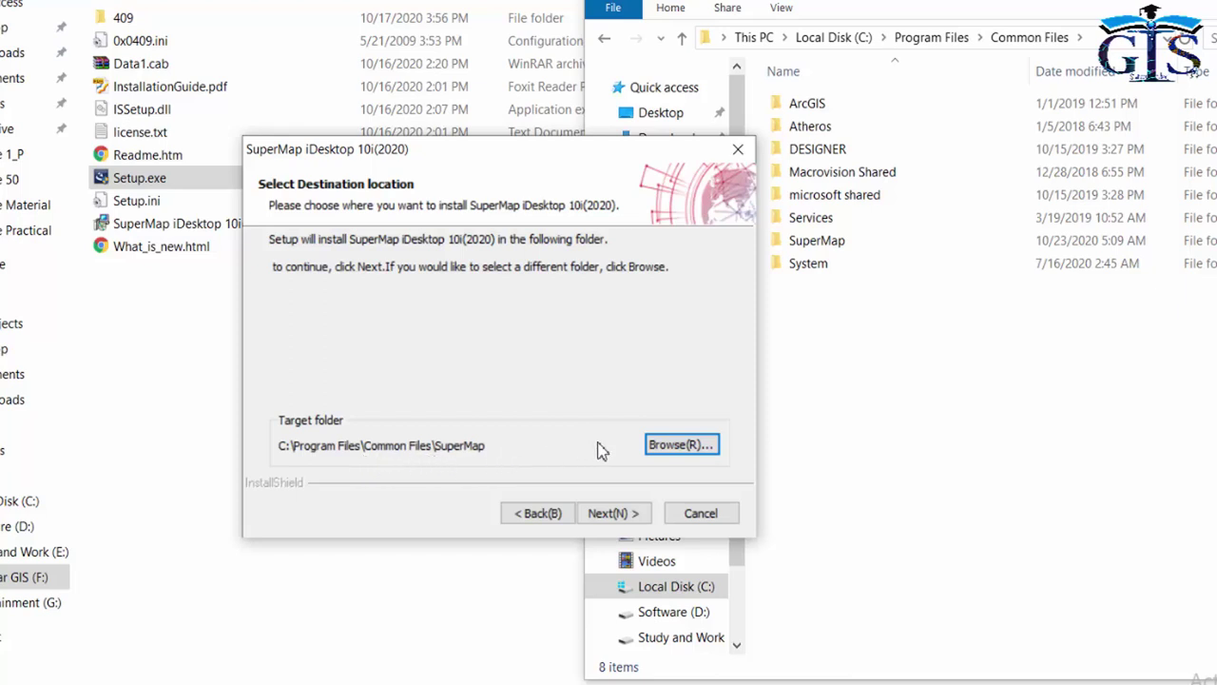
left_click(618, 514)
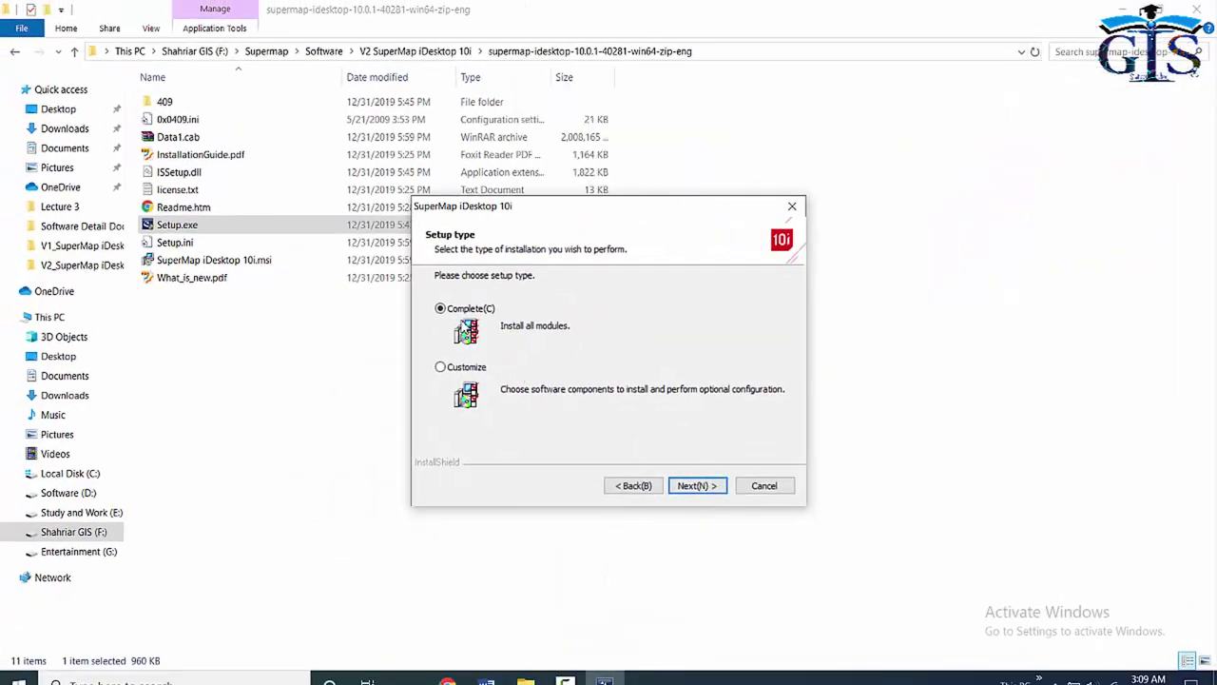
- Install all modules with the Complete setup type and close the finished installer
left_click(705, 488)
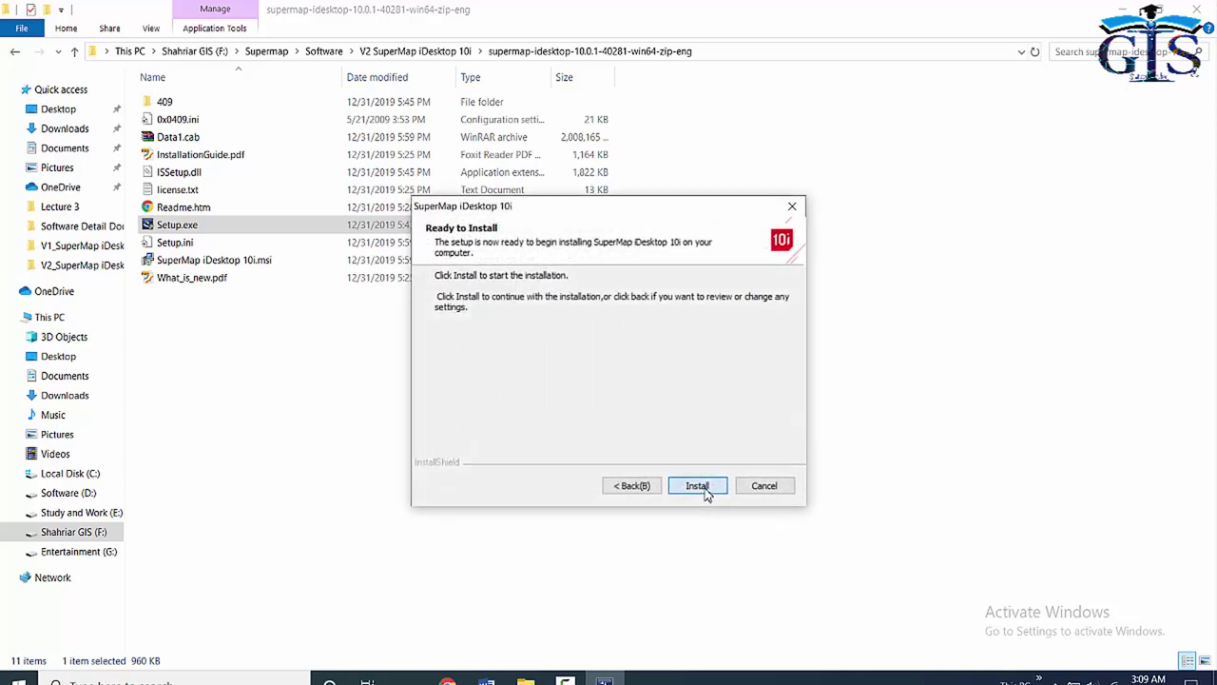
left_click(697, 486)
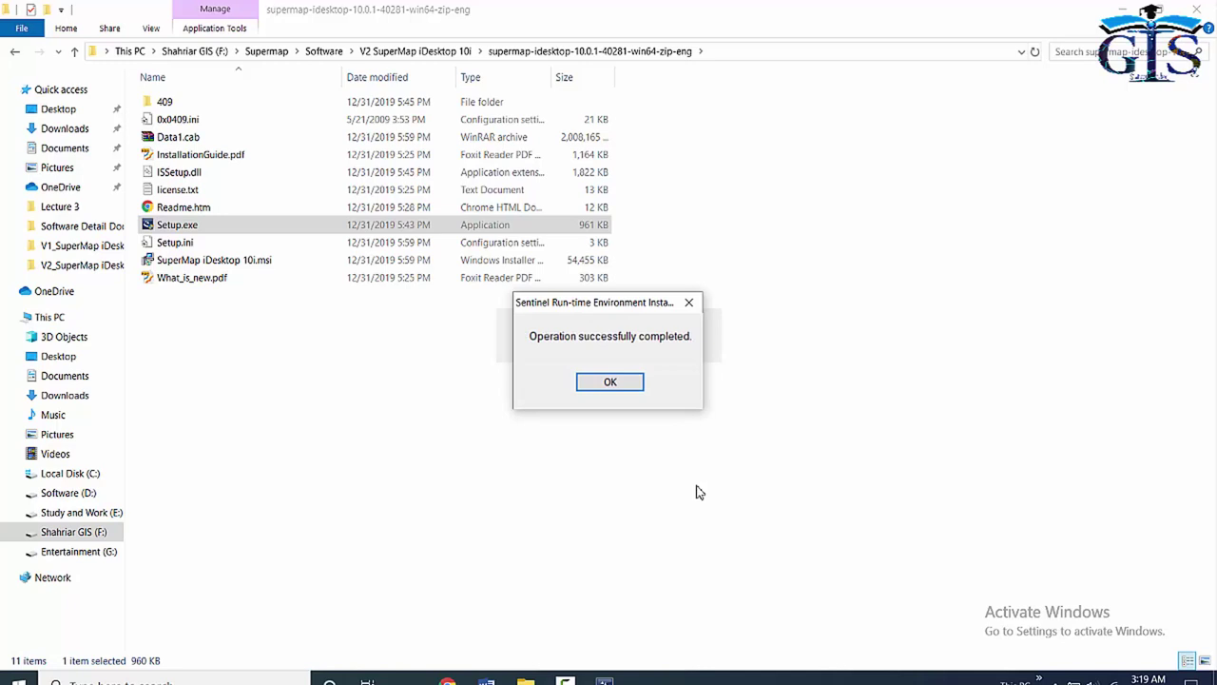
left_click(621, 385)
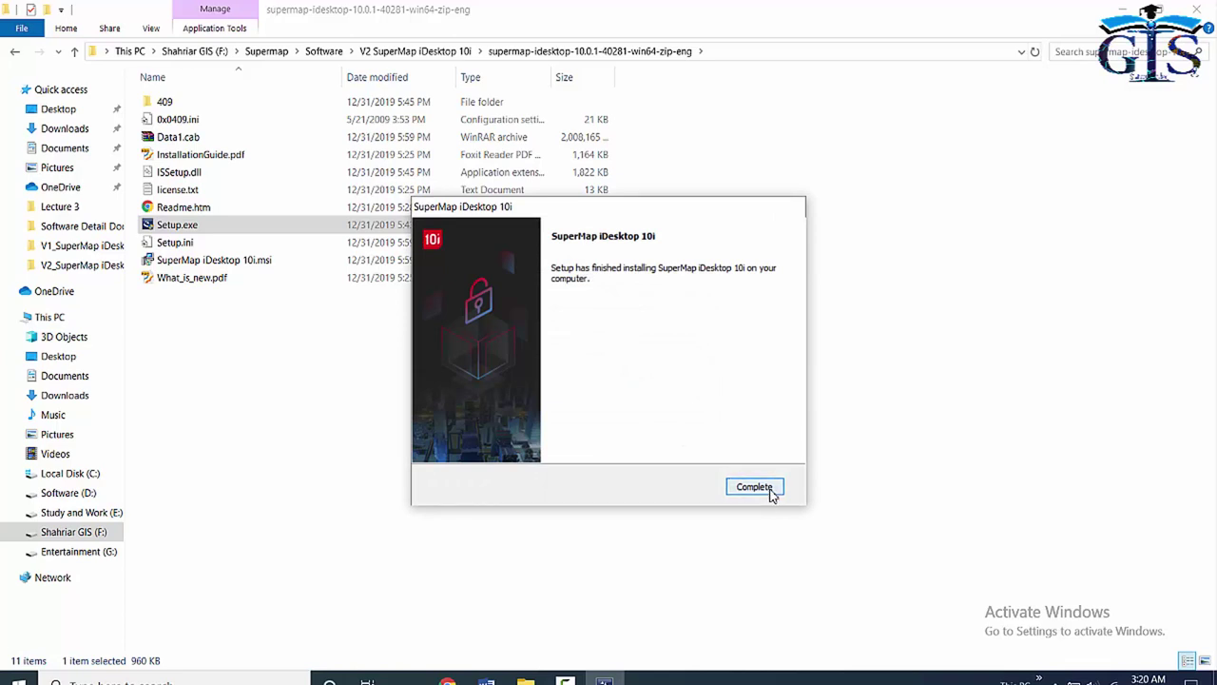
left_click(754, 487)
- Launch the installed SuperMap iDesktop 10i from the SuperMap program group
key("super+d")
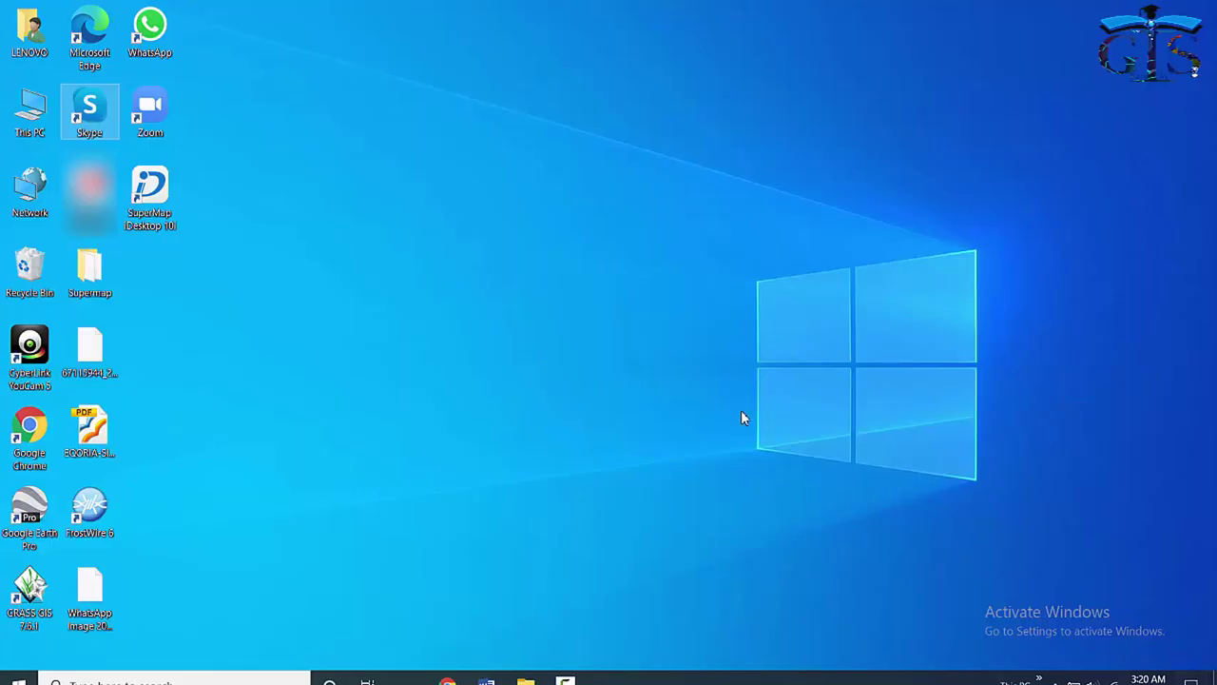
double_click(164, 221)
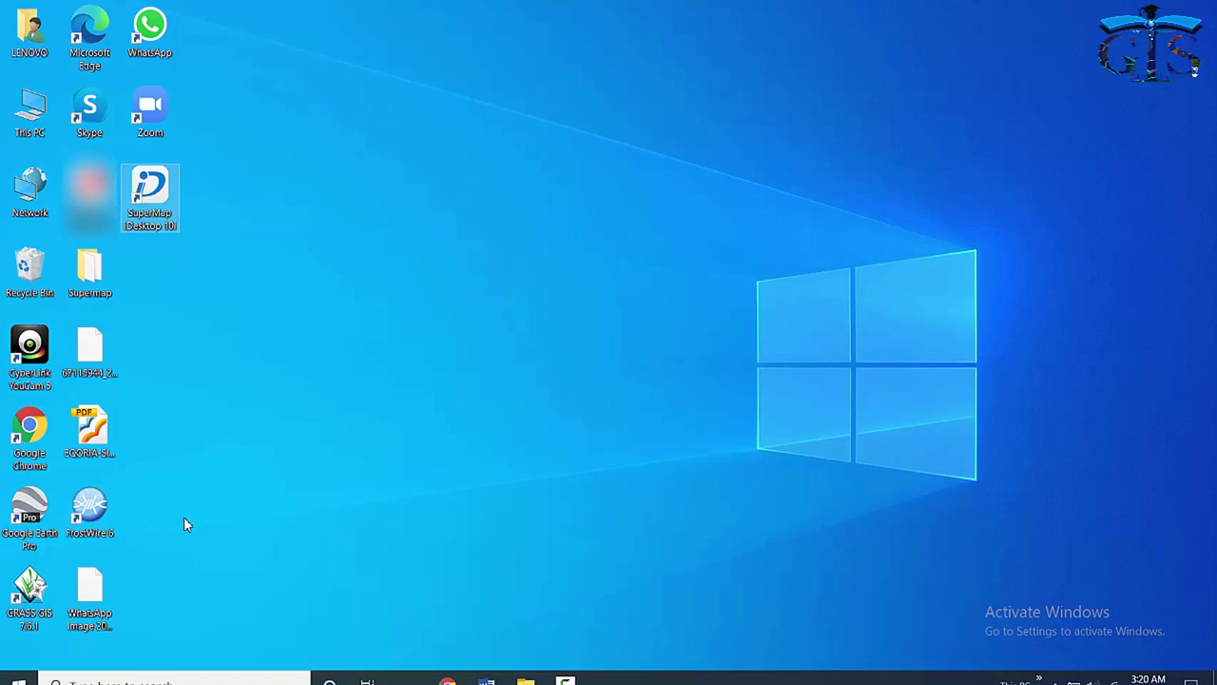
left_click(19, 677)
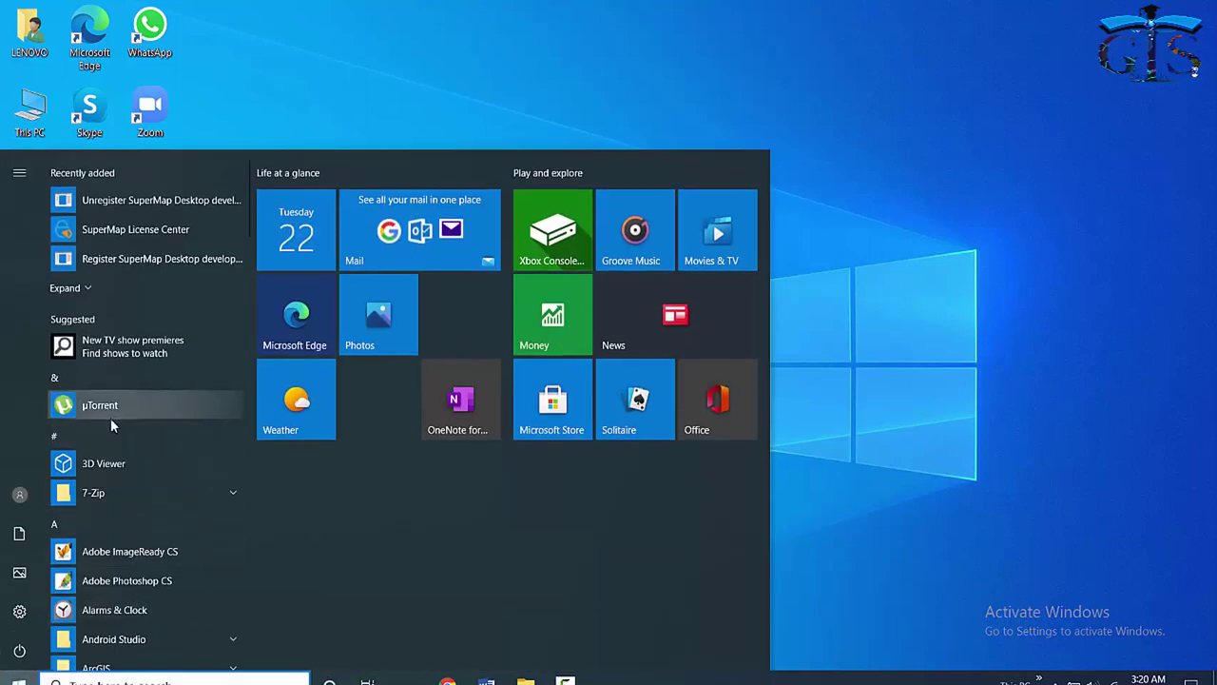
scroll(111, 428, "down", 1)
scroll(111, 433, "down", 4)
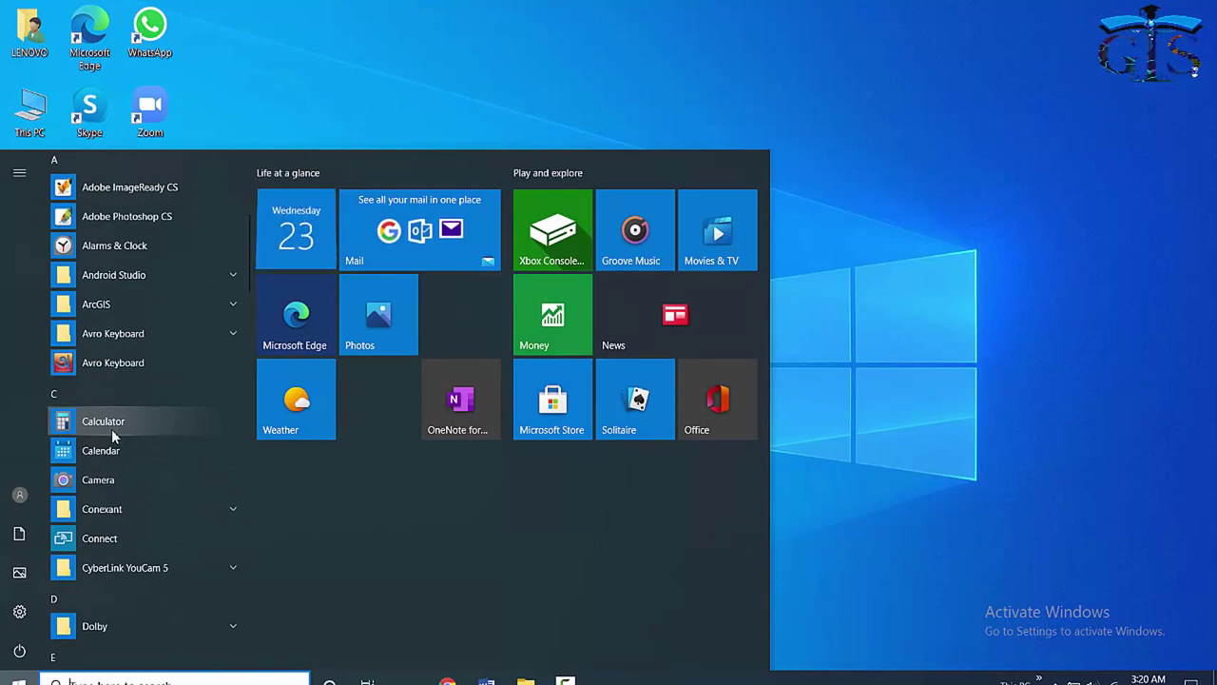
scroll(112, 436, "down", 3)
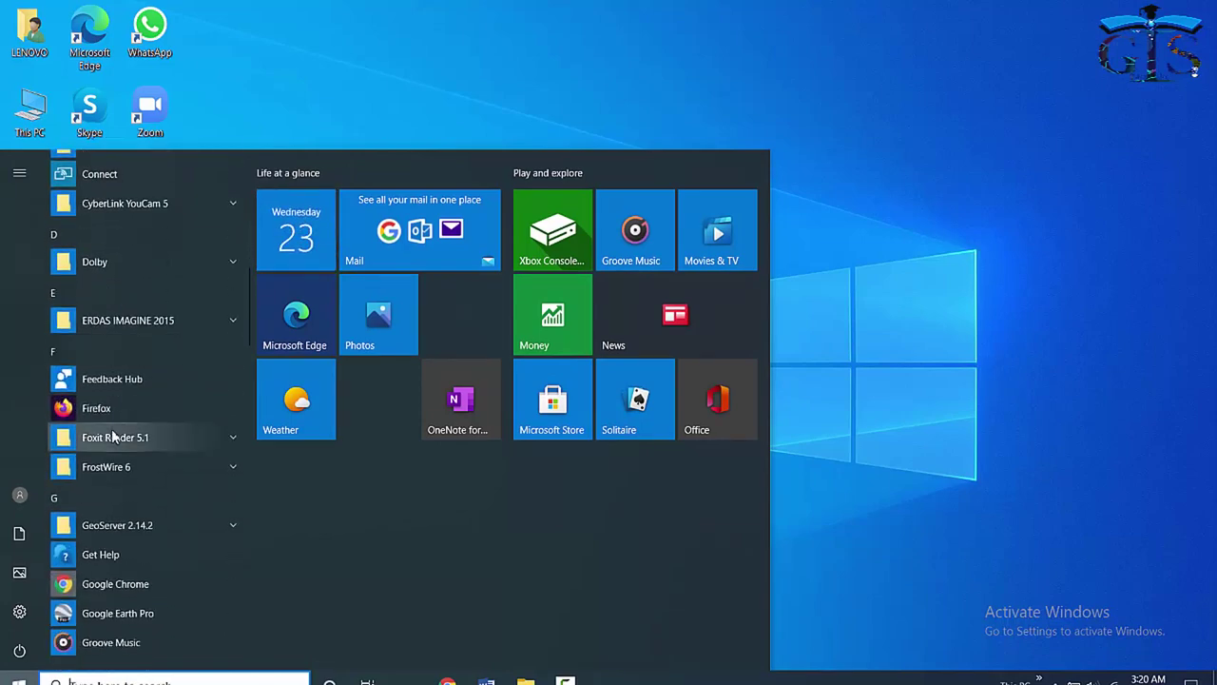
scroll(112, 435, "down", 12)
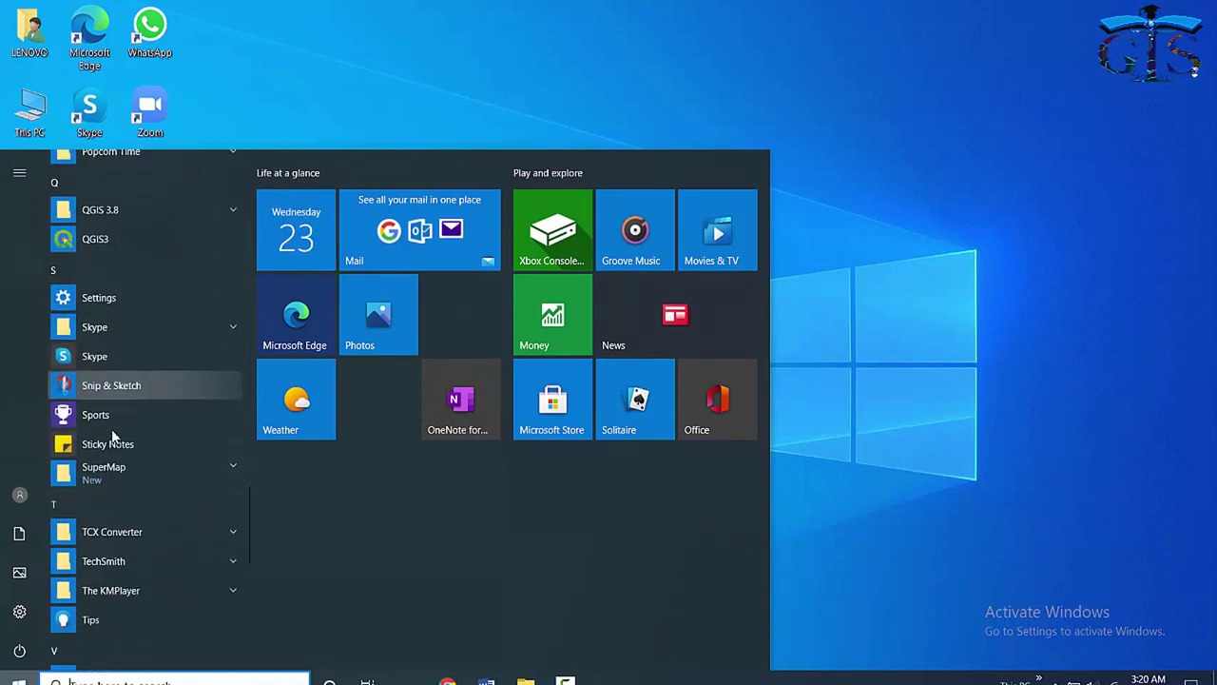
left_click(190, 475)
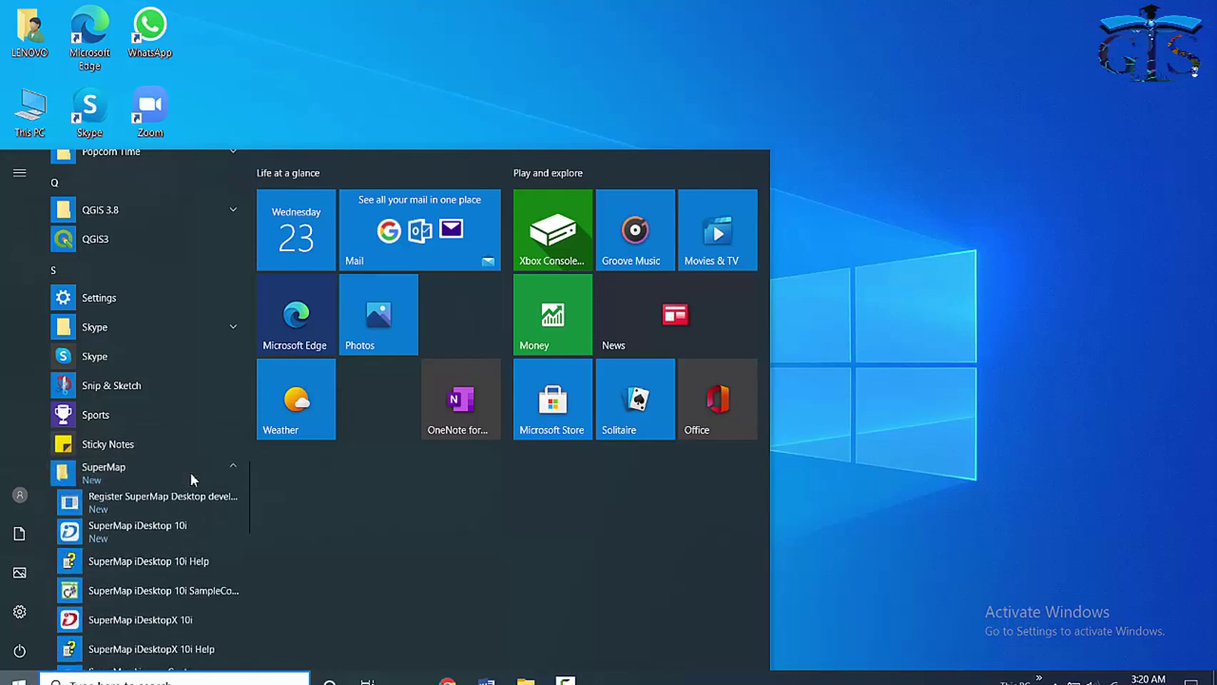
scroll(191, 472, "down", 2)
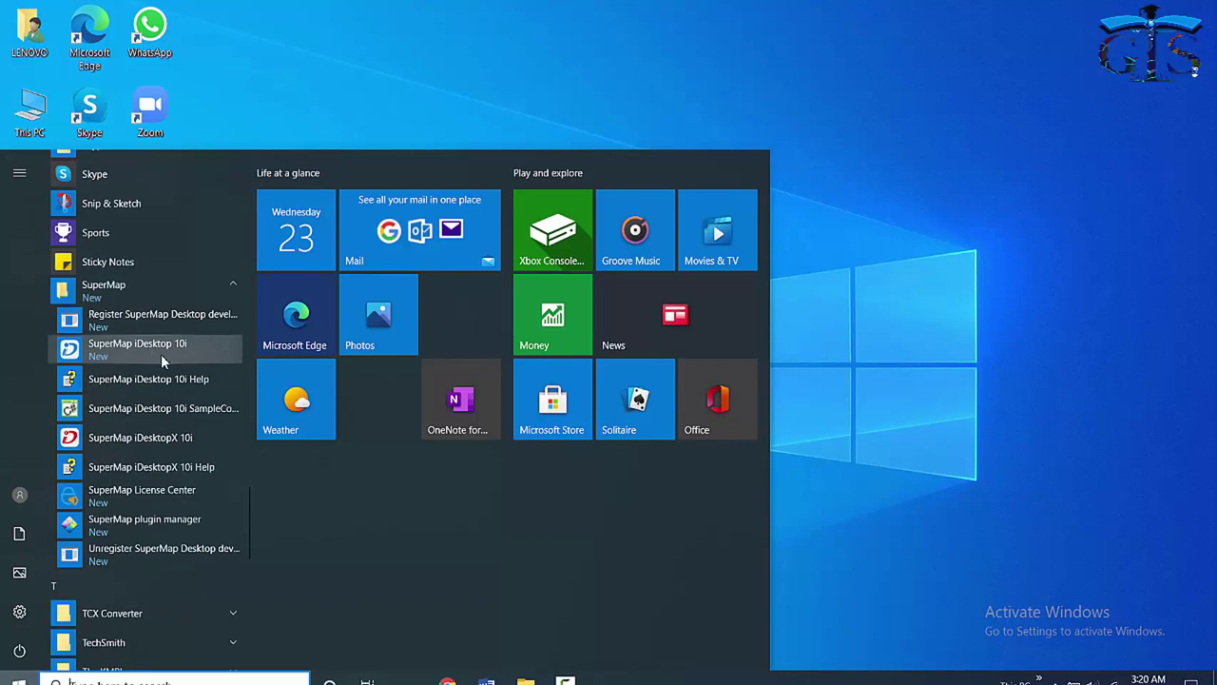
left_click(160, 356)
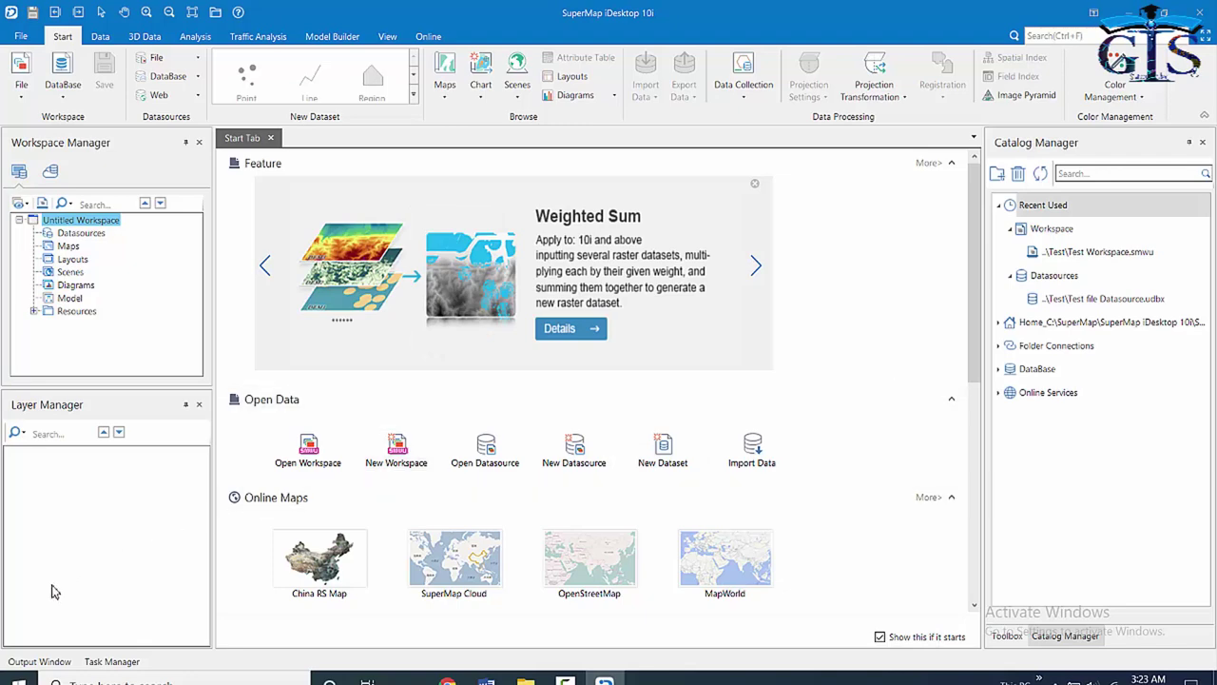
- Launch SuperMap License Center from the SuperMap program group
left_click(19, 677)
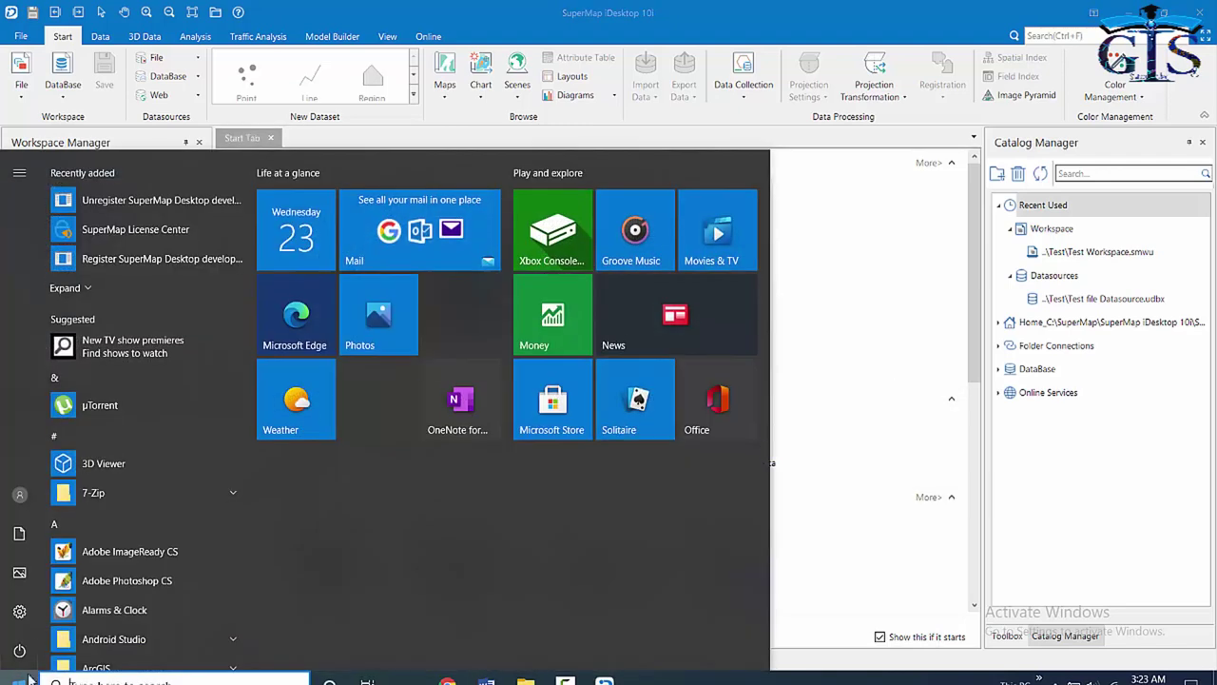
scroll(135, 356, "down", 3)
scroll(134, 345, "down", 6)
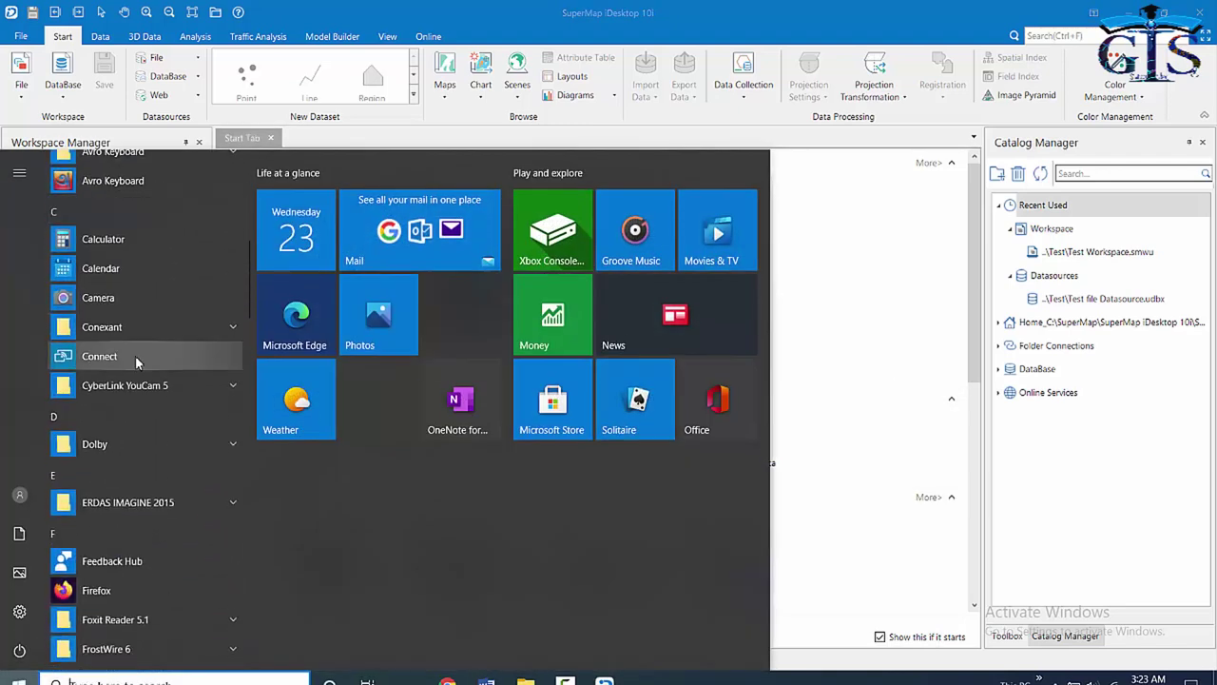
scroll(154, 479, "down", 8)
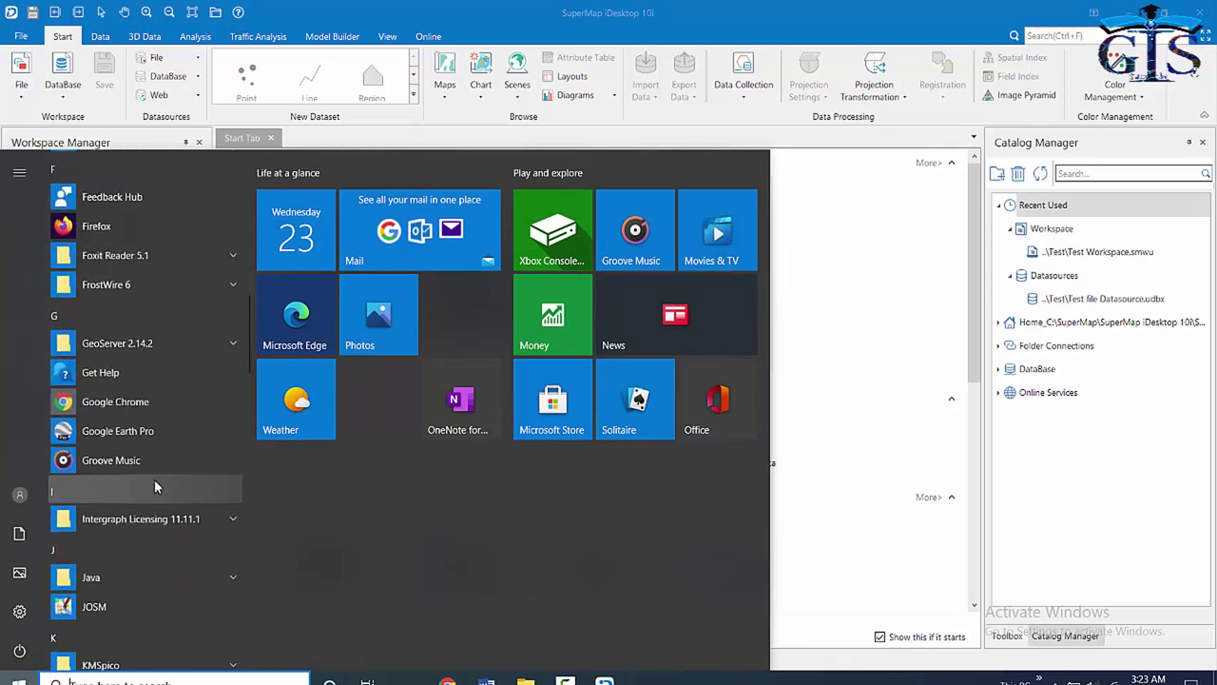
scroll(154, 480, "down", 7)
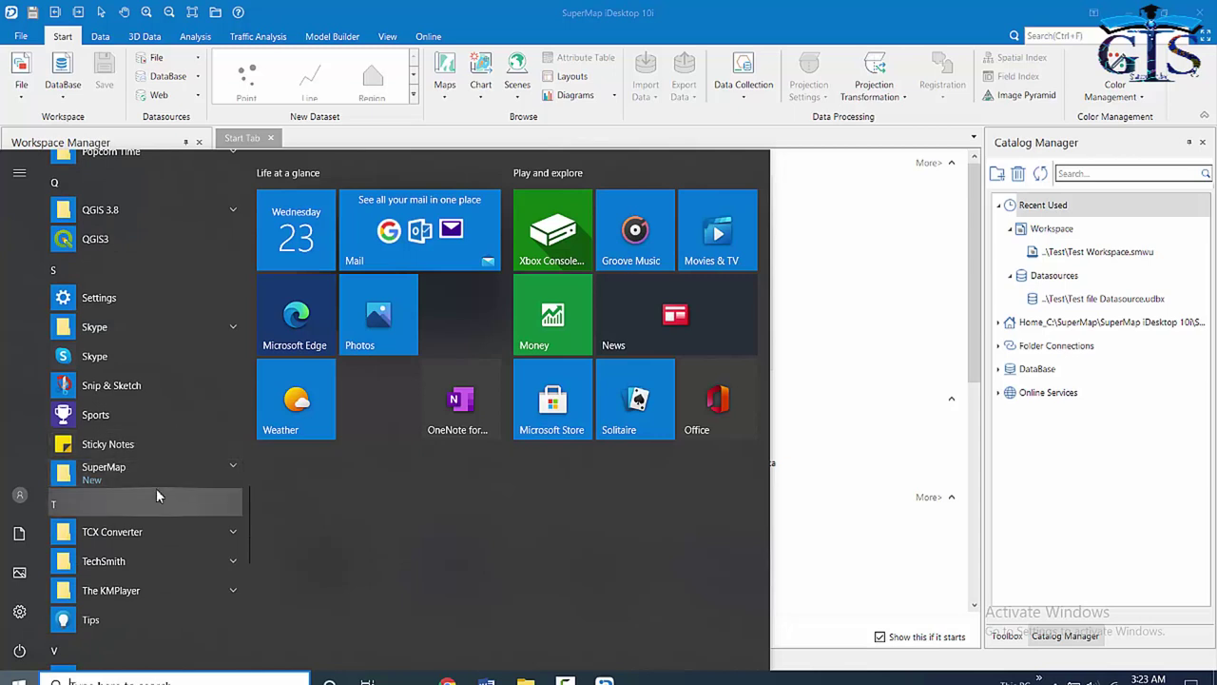
left_click(171, 471)
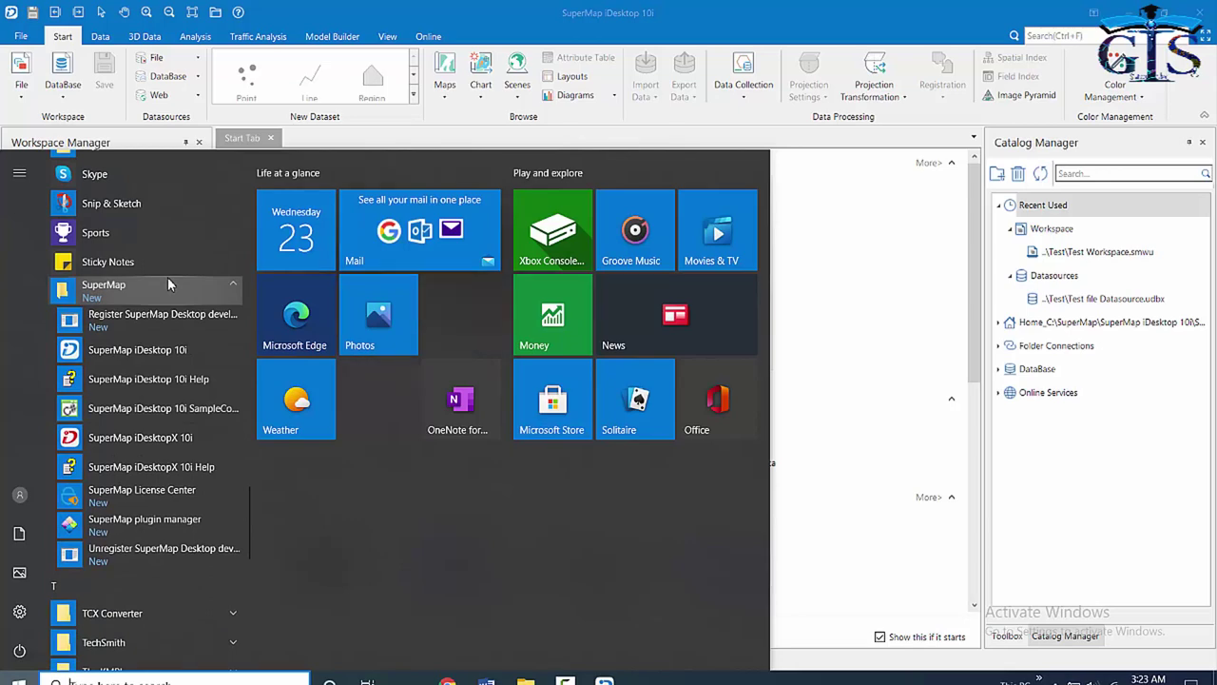
left_click(185, 499)
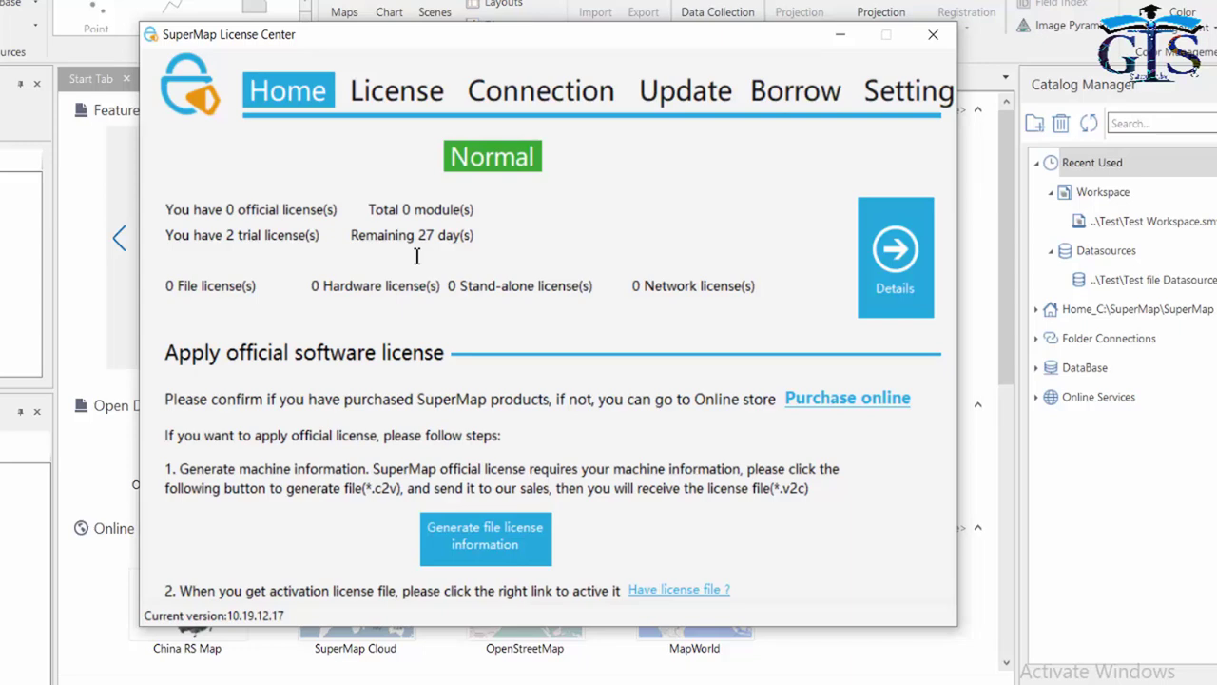
- Examine the trial license's available time and usage in the license list, widening the Available Time column, and close the License Center
left_click(422, 105)
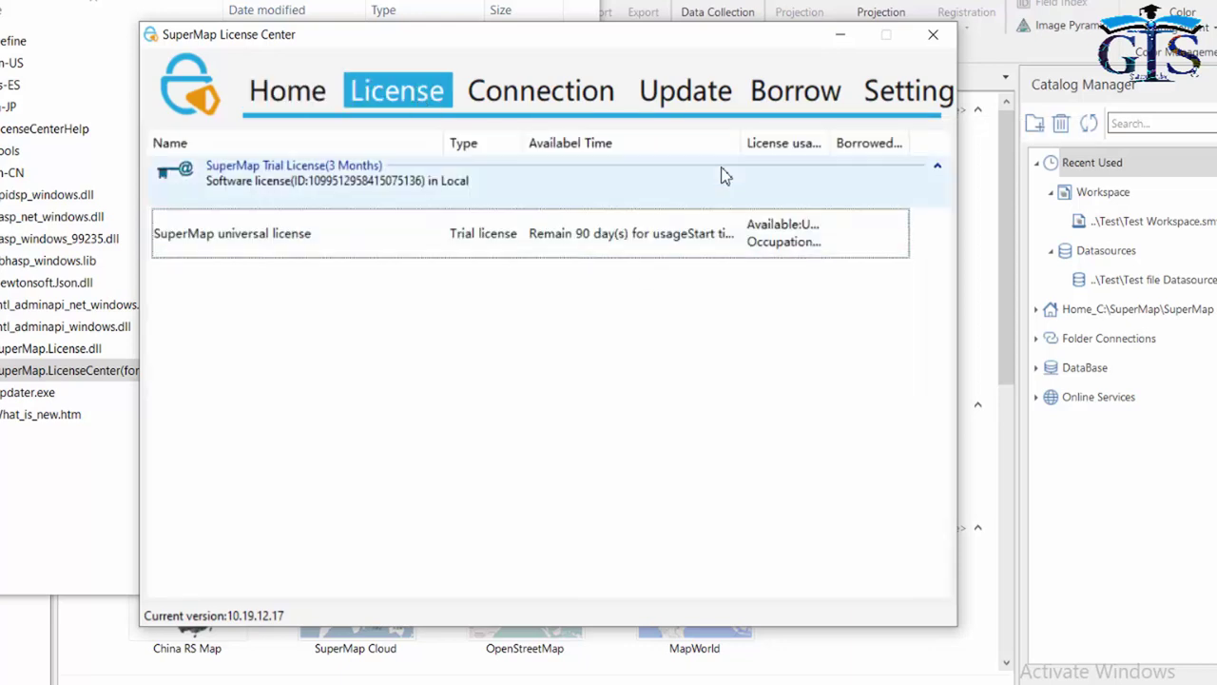
left_click_drag(741, 142, 873, 142)
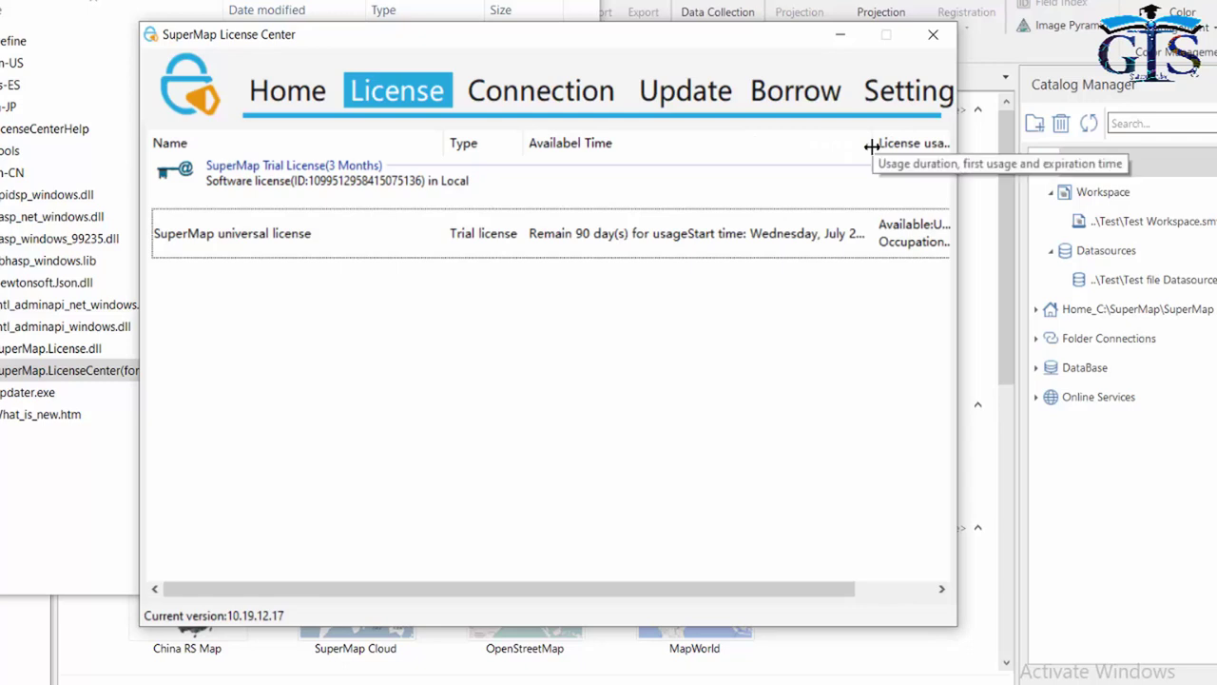
left_click_drag(823, 589, 892, 589)
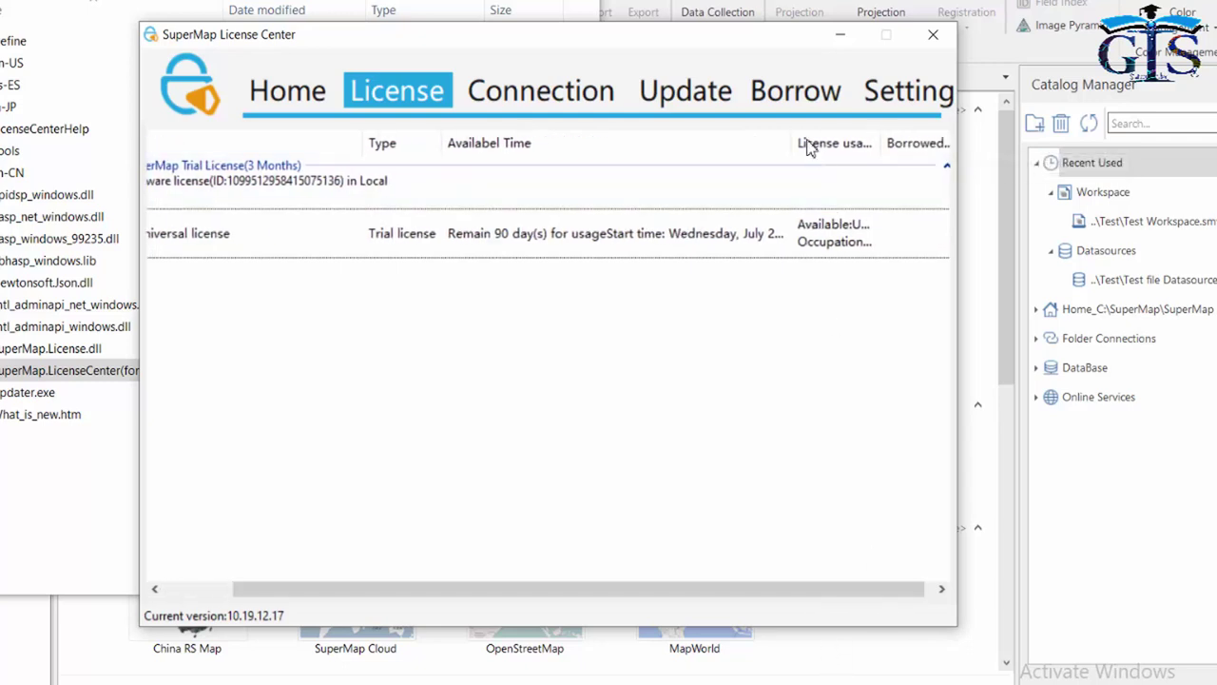
left_click_drag(797, 143, 805, 143)
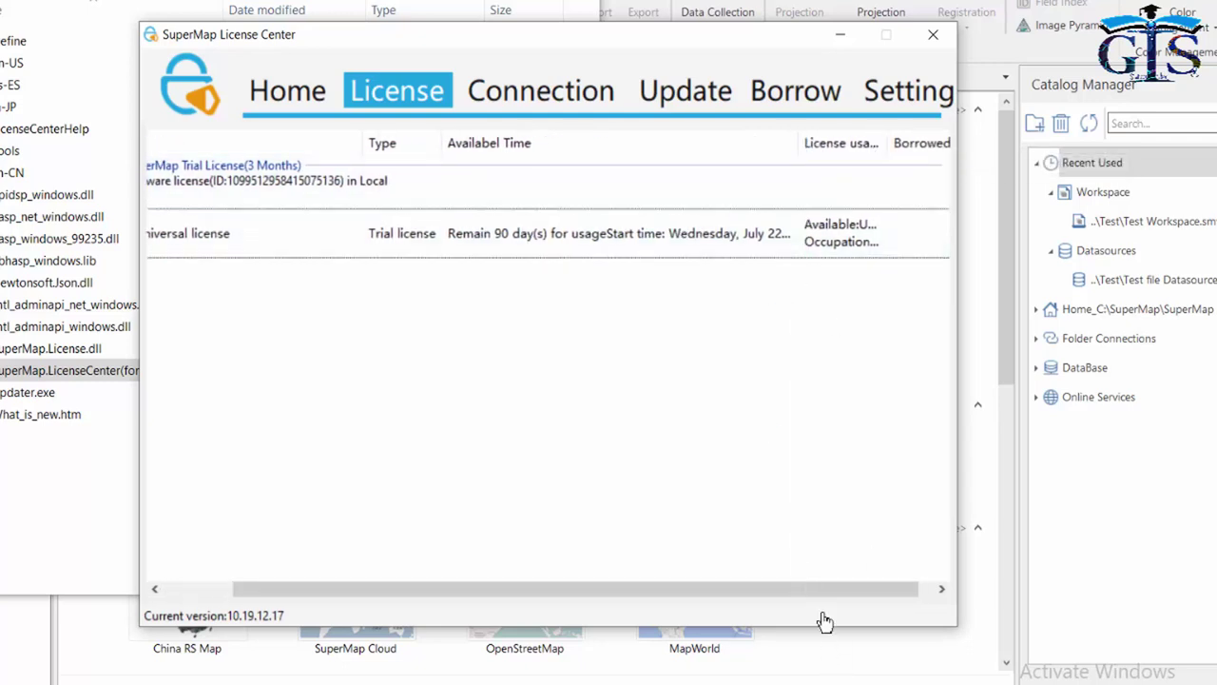
left_click_drag(822, 595, 568, 577)
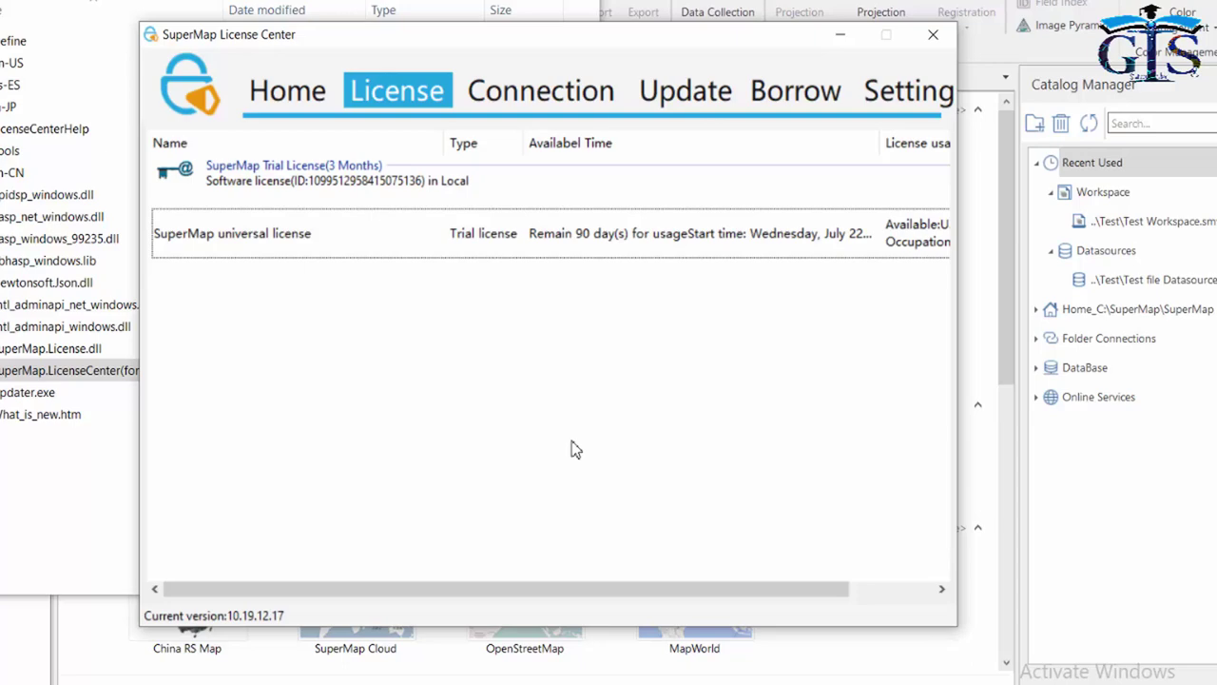
left_click(934, 36)
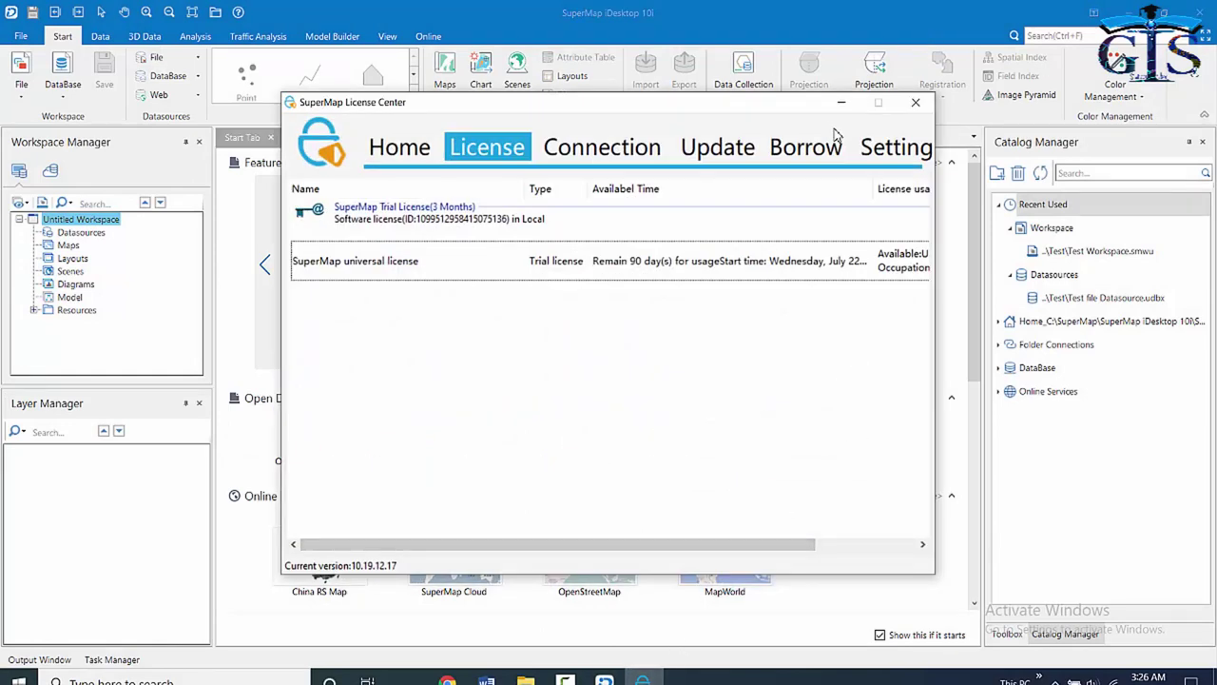
left_click(919, 104)
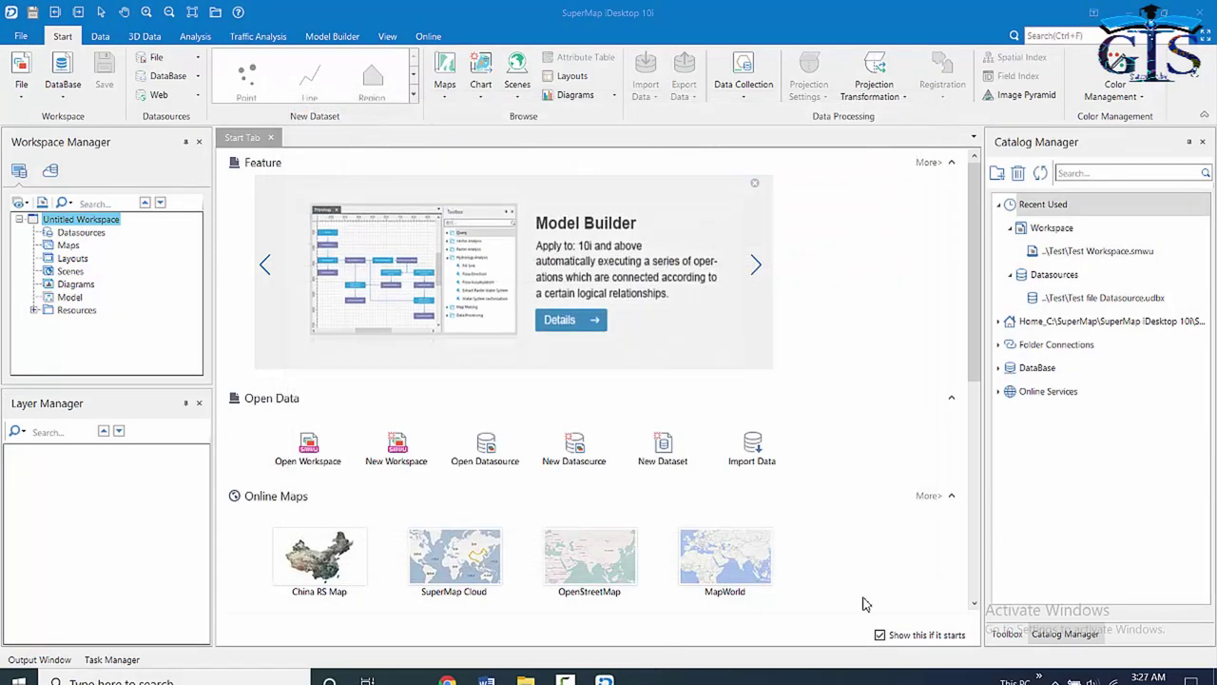